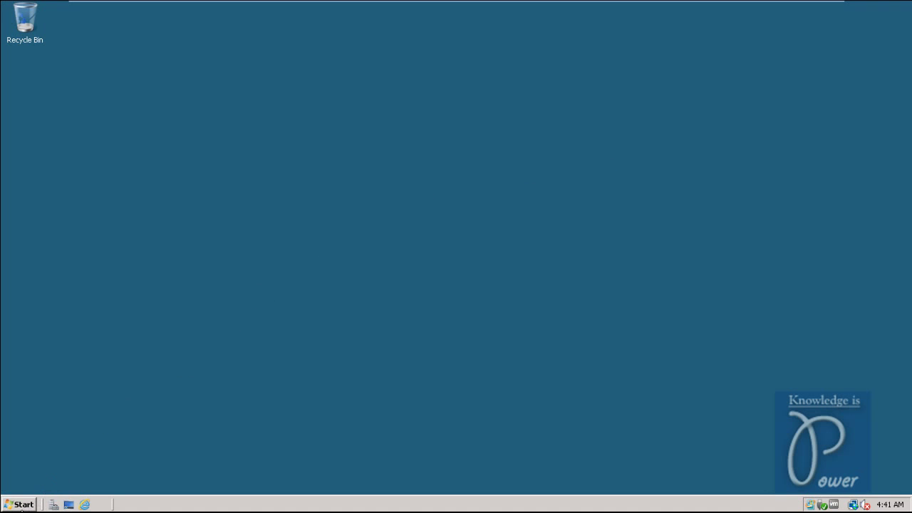
- Open the computer's advanced system settings and review the visual effects, processor scheduling and virtual memory in Performance Options
{"action": "left_click", "coordinate": [23, 505]}
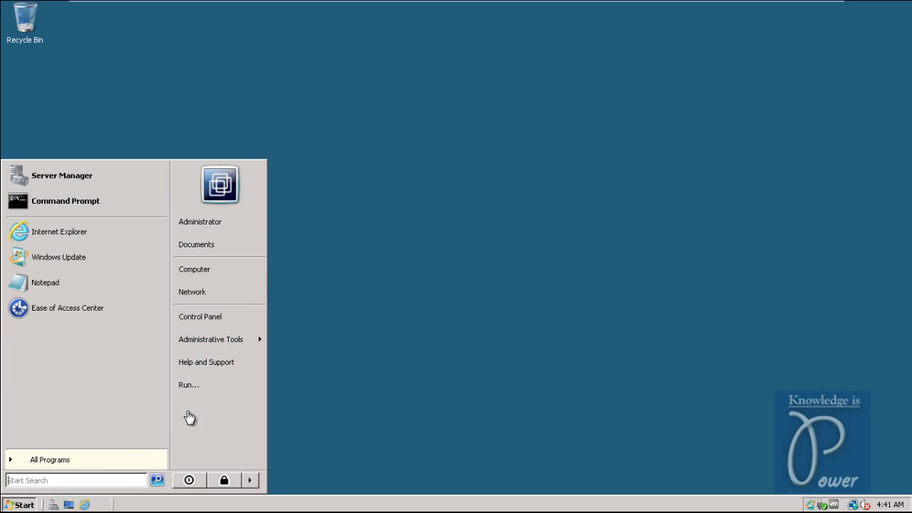
{"action": "right_click", "coordinate": [213, 273]}
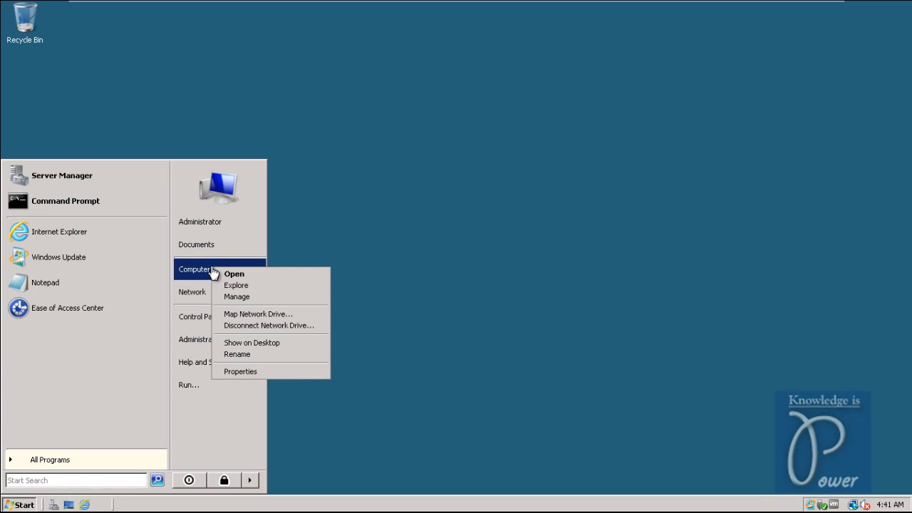
{"action": "left_click", "coordinate": [249, 373]}
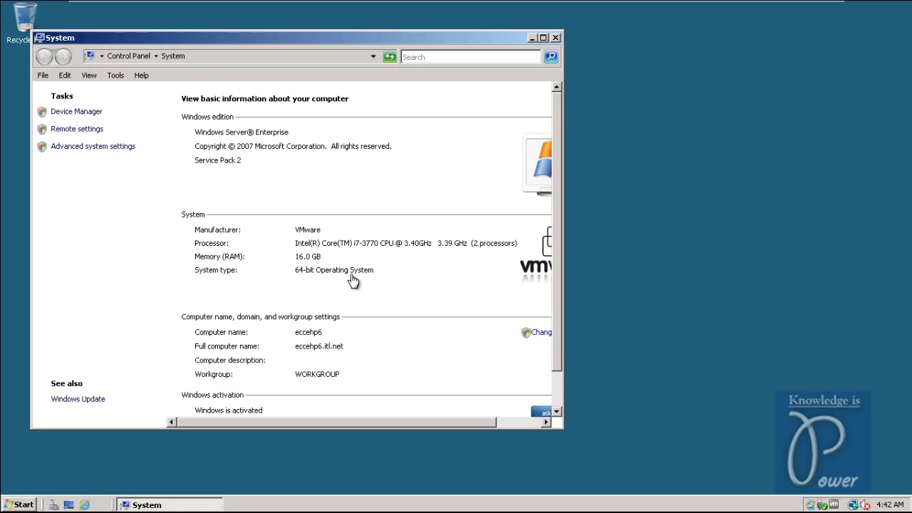
{"action": "left_click", "coordinate": [65, 148]}
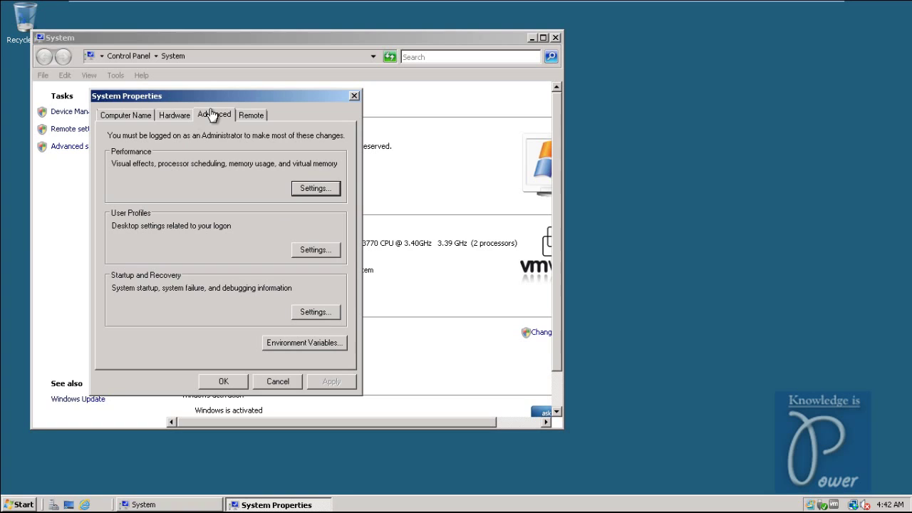
{"action": "left_click", "coordinate": [324, 194]}
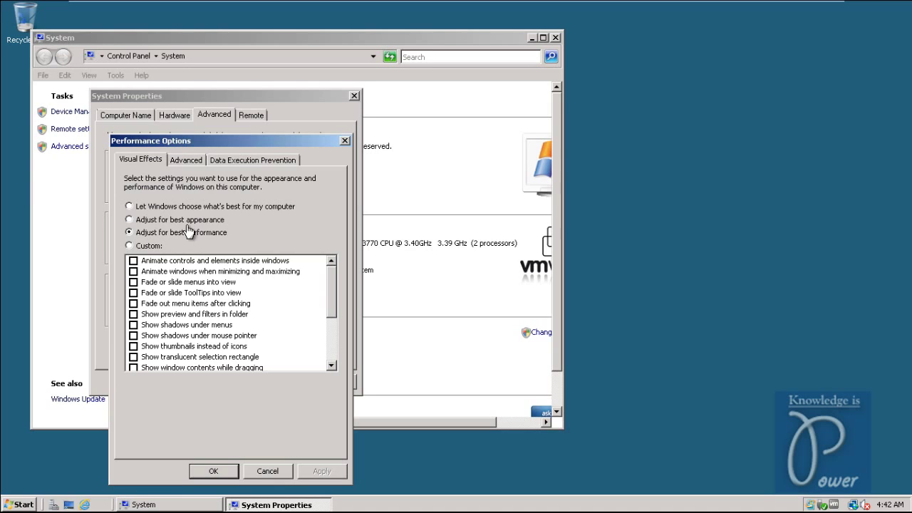
{"action": "left_click", "coordinate": [185, 166]}
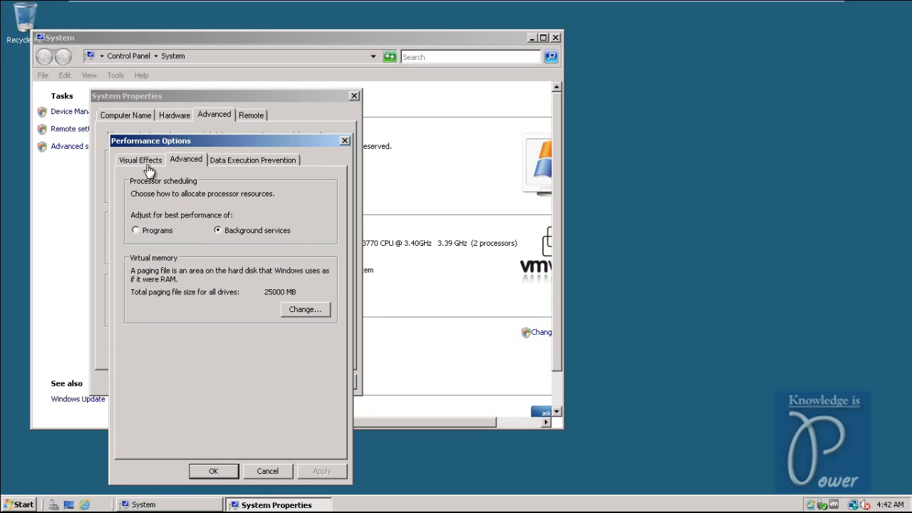
{"action": "left_click", "coordinate": [214, 472]}
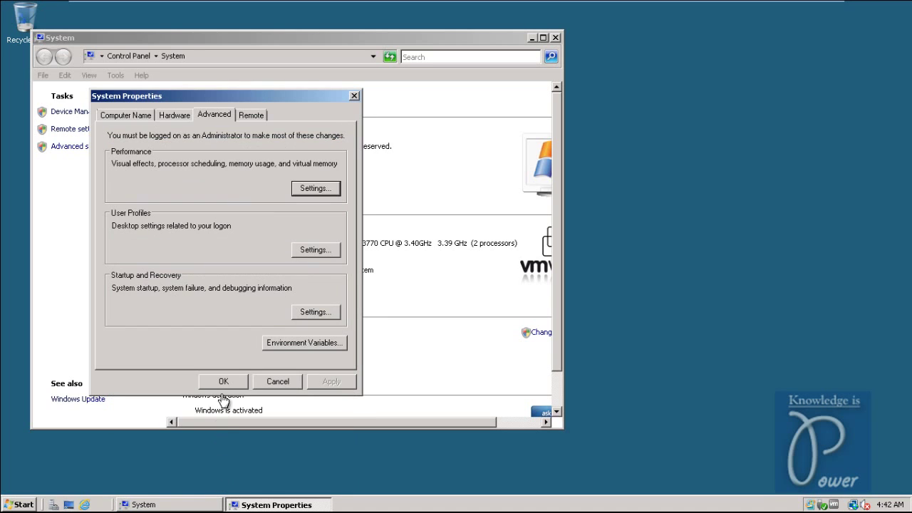
- Copy the C:\j2sdk1.4.2_22-x64\bin; entry in the system Path environment variable and remove it from its current position
{"action": "left_click", "coordinate": [278, 348]}
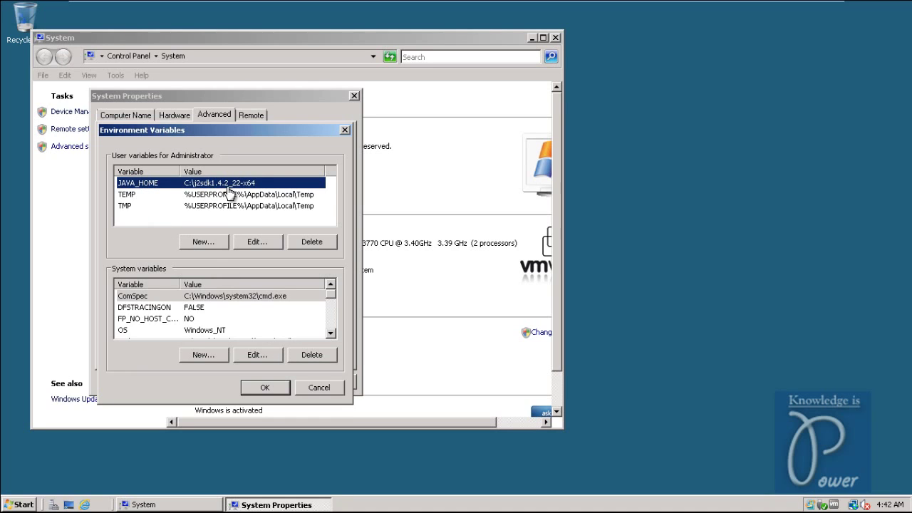
{"action": "left_click", "coordinate": [163, 320]}
{"action": "key", "text": "p"}
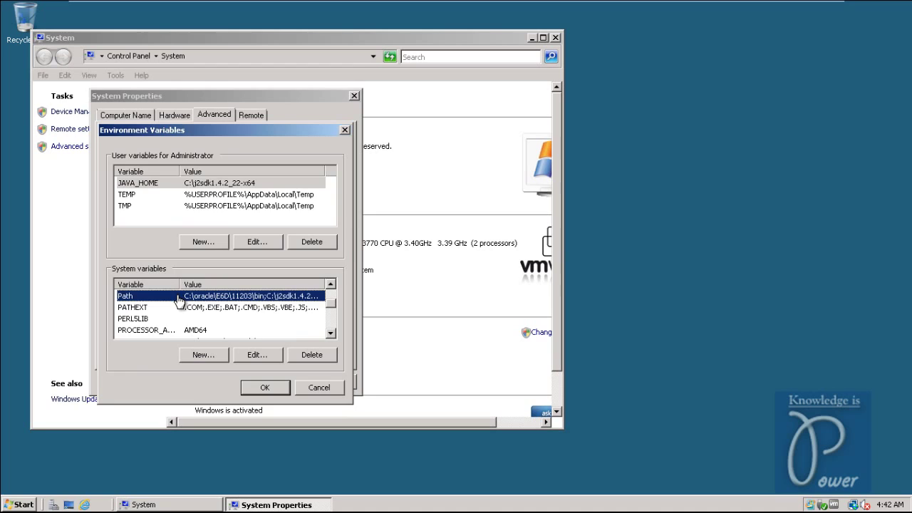
{"action": "double_click", "coordinate": [178, 299]}
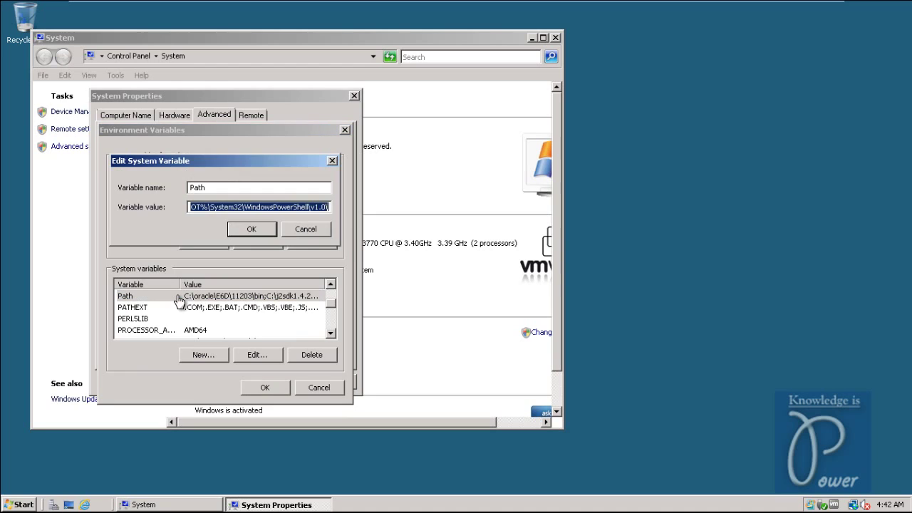
{"action": "left_click", "coordinate": [252, 207]}
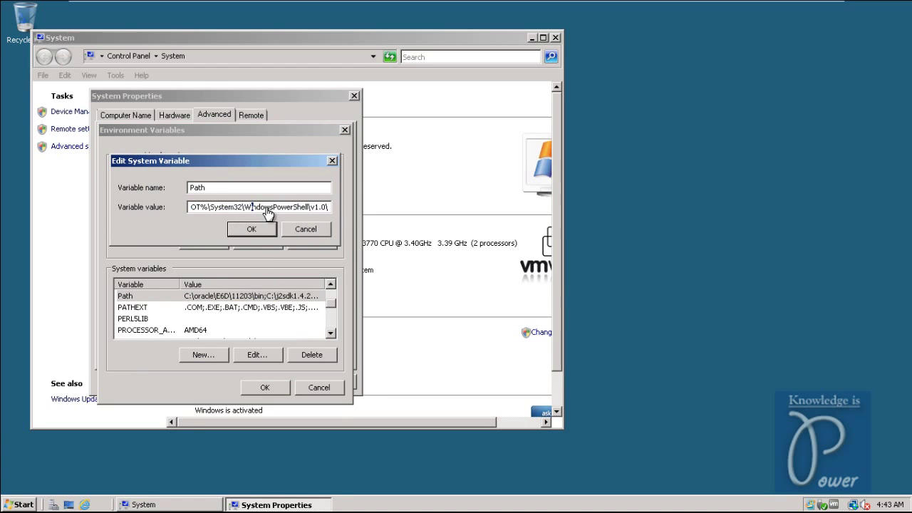
{"action": "key", "text": "Home"}
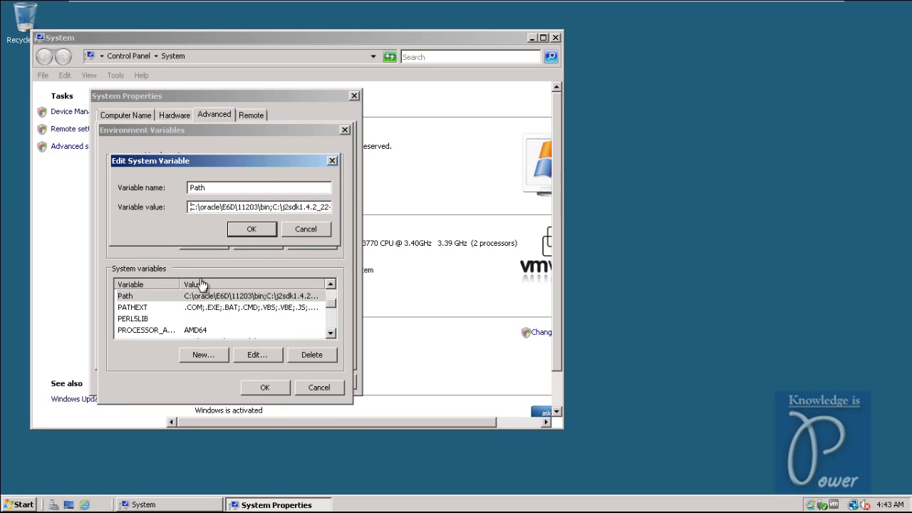
{"action": "left_click_drag", "start_coordinate": [273, 208], "coordinate": [238, 218]}
{"action": "key", "text": "ctrl+c"}
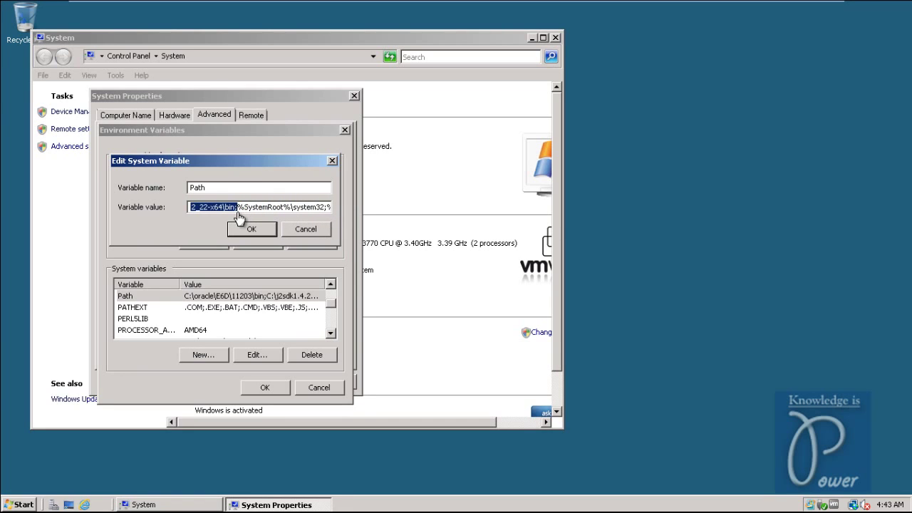
{"action": "key", "text": "Delete"}
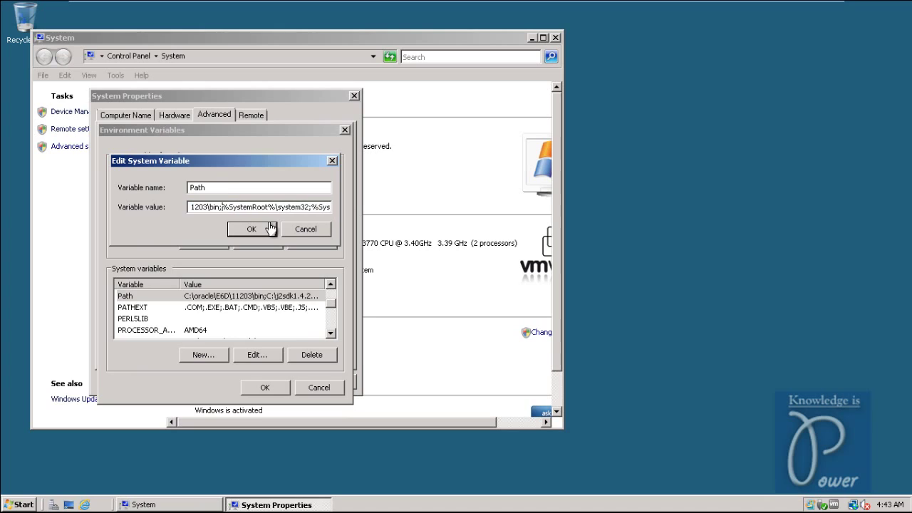
- Insert C:\j2sdk1.4.2_22-x64\bin; at the very start of the Path value, save the environment variables and close the system settings
{"action": "left_click", "coordinate": [191, 210]}
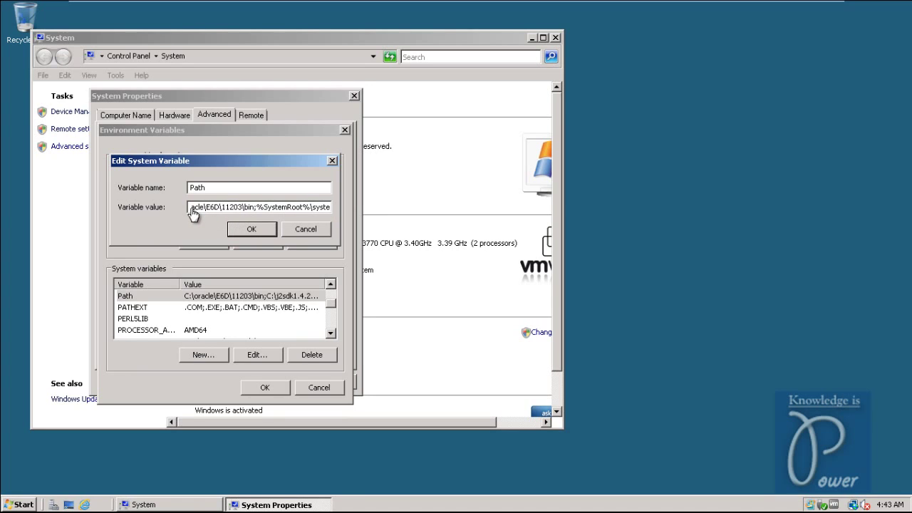
{"action": "key", "text": "Home"}
{"action": "key", "text": "ctrl+v"}
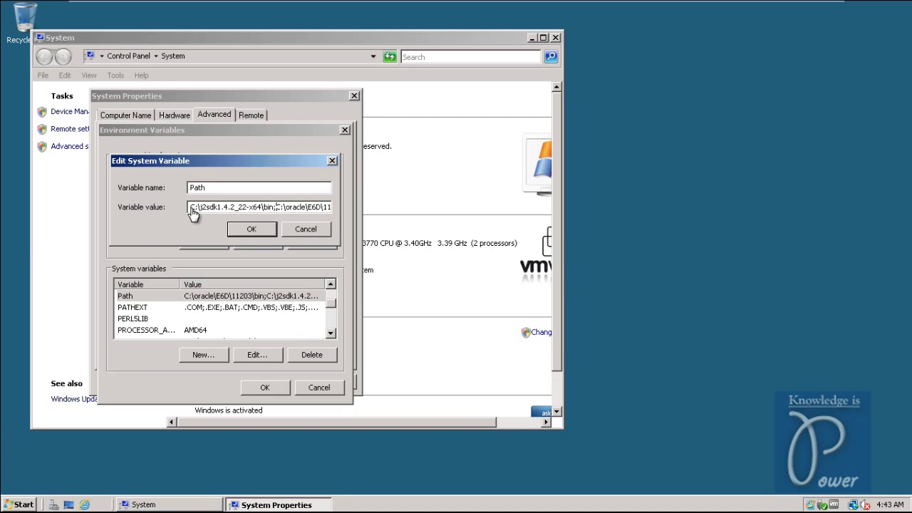
{"action": "left_click", "coordinate": [251, 230]}
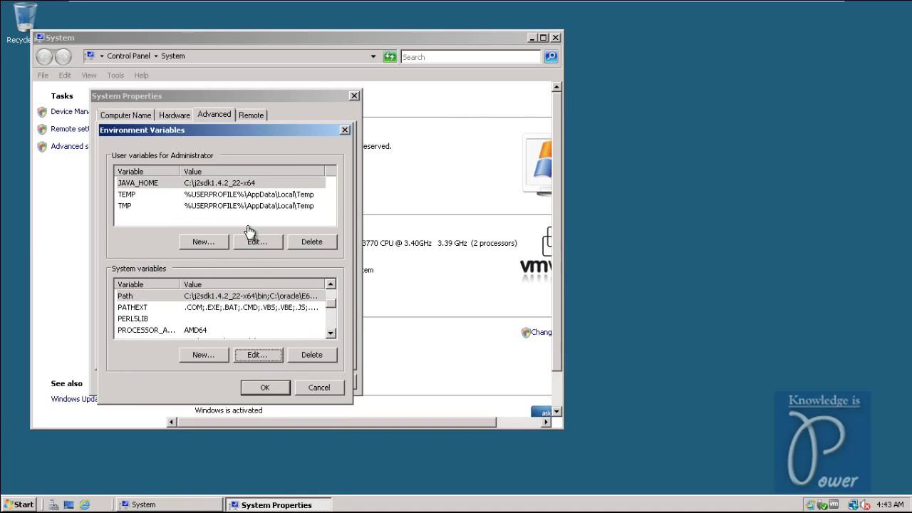
{"action": "left_click", "coordinate": [265, 389]}
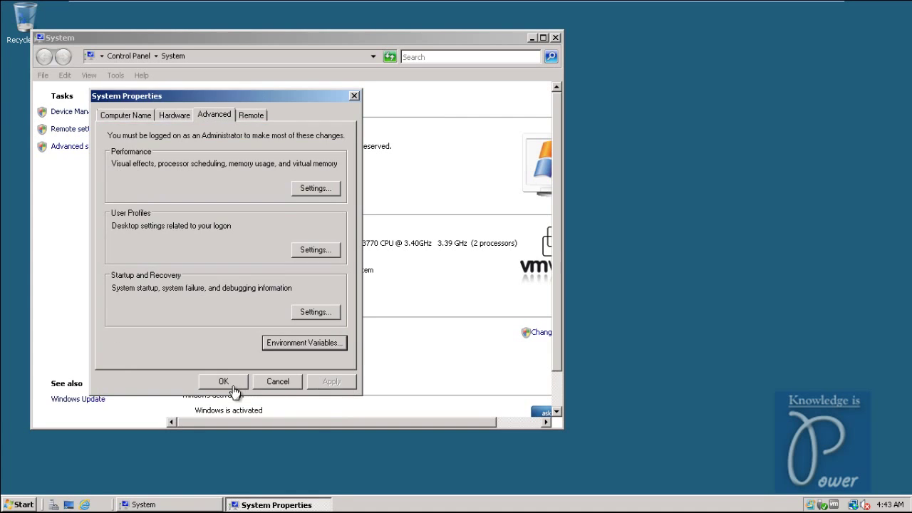
{"action": "left_click", "coordinate": [234, 389]}
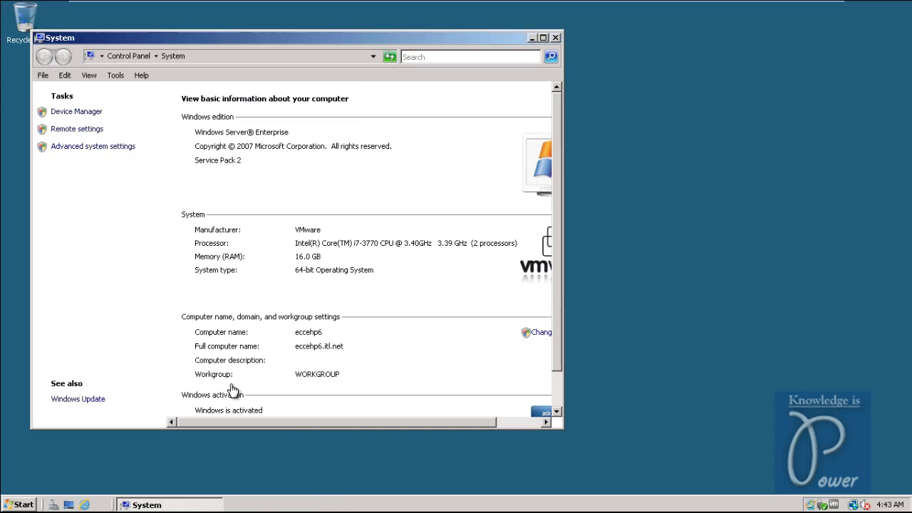
{"action": "left_click", "coordinate": [556, 37]}
- Browse to C:\oracle\E6D and locate the 11203 Oracle home folder
{"action": "left_click", "coordinate": [23, 504]}
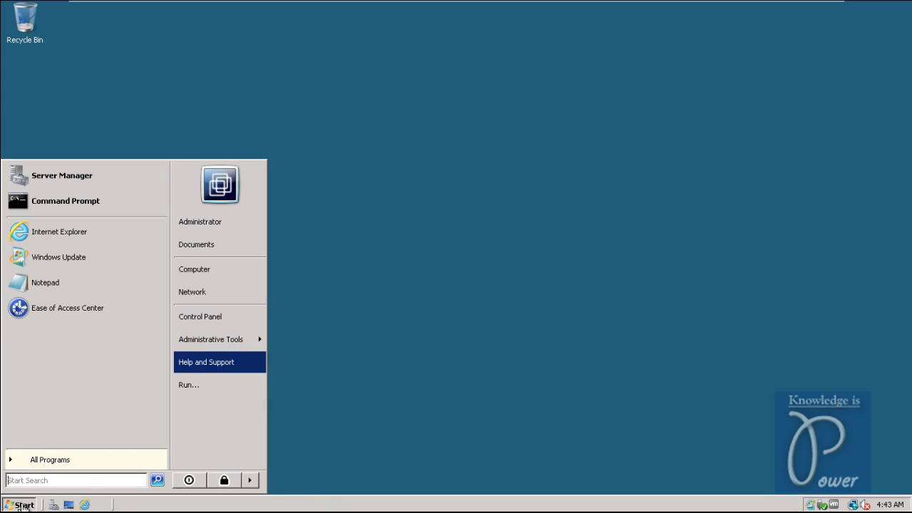
{"action": "left_click", "coordinate": [204, 272]}
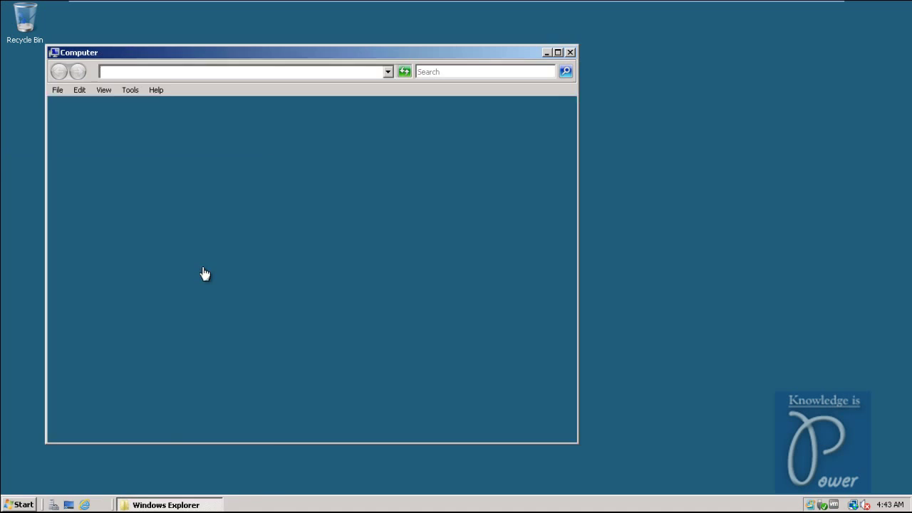
{"action": "double_click", "coordinate": [166, 154]}
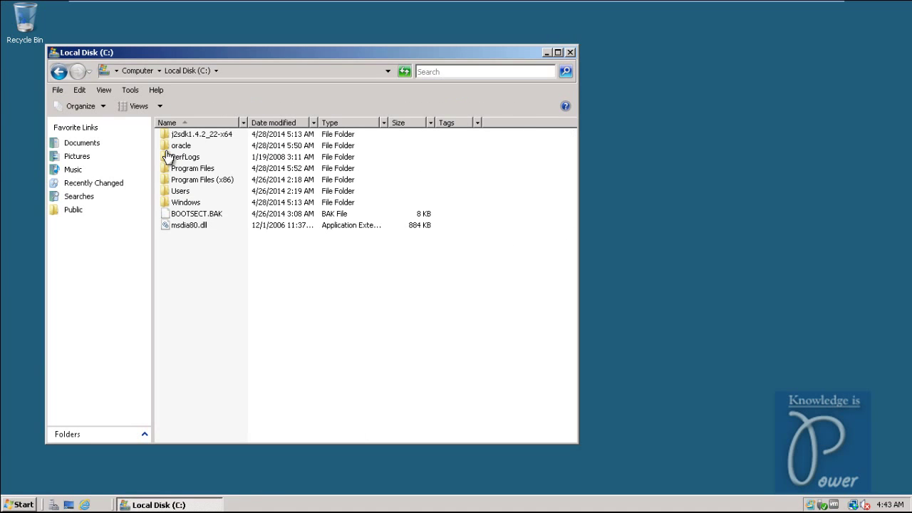
{"action": "left_click", "coordinate": [164, 148]}
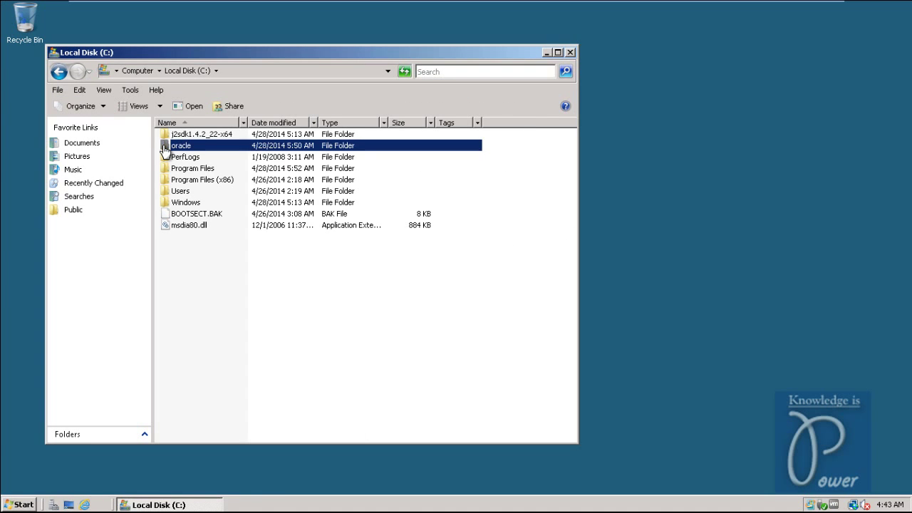
{"action": "double_click", "coordinate": [164, 148]}
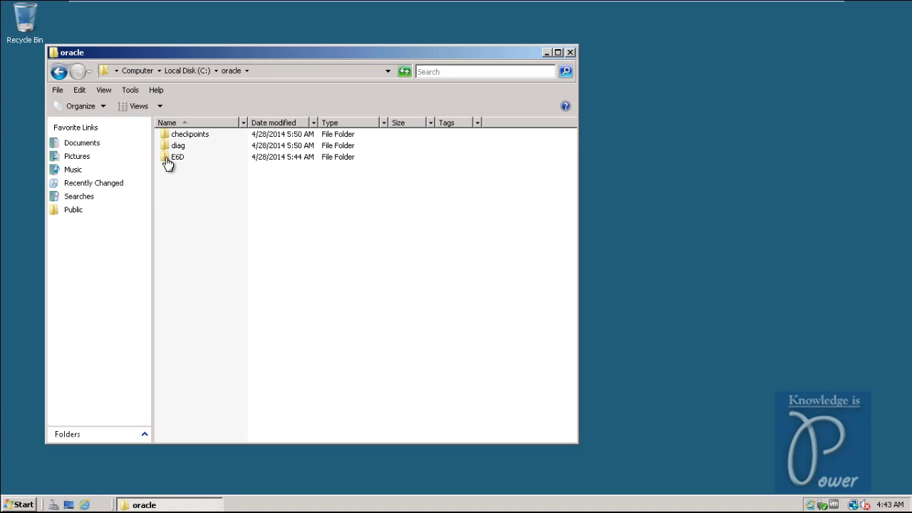
{"action": "double_click", "coordinate": [166, 161]}
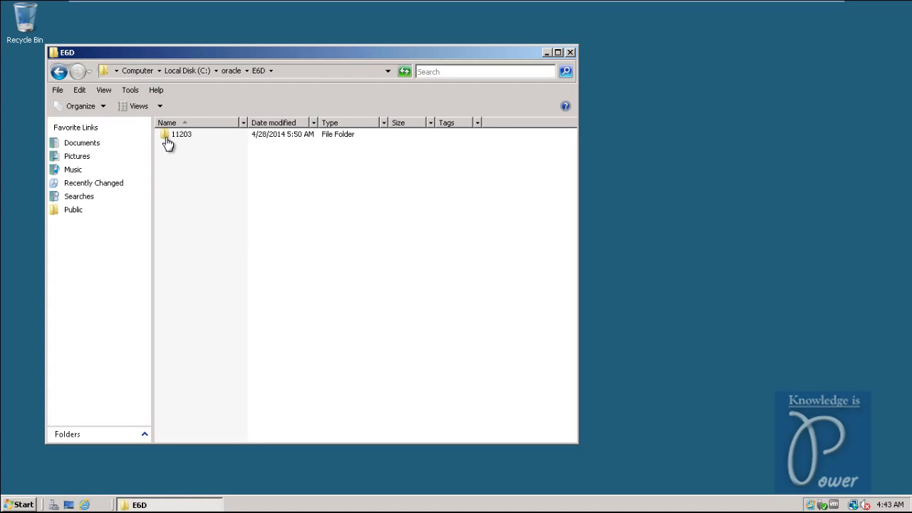
{"action": "left_click", "coordinate": [167, 138]}
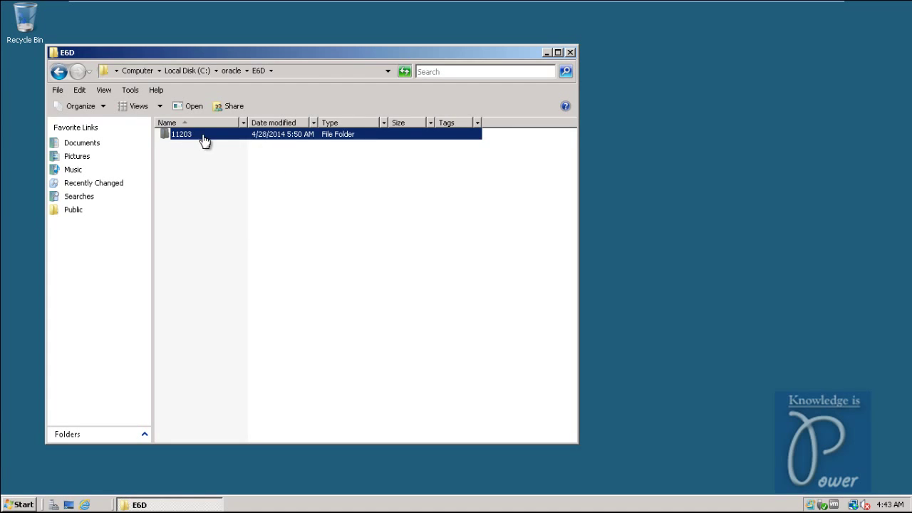
- Open a command prompt, check the Oracle client by running sqlplus /nolog, and exit SQL*Plus
{"action": "left_click", "coordinate": [21, 504]}
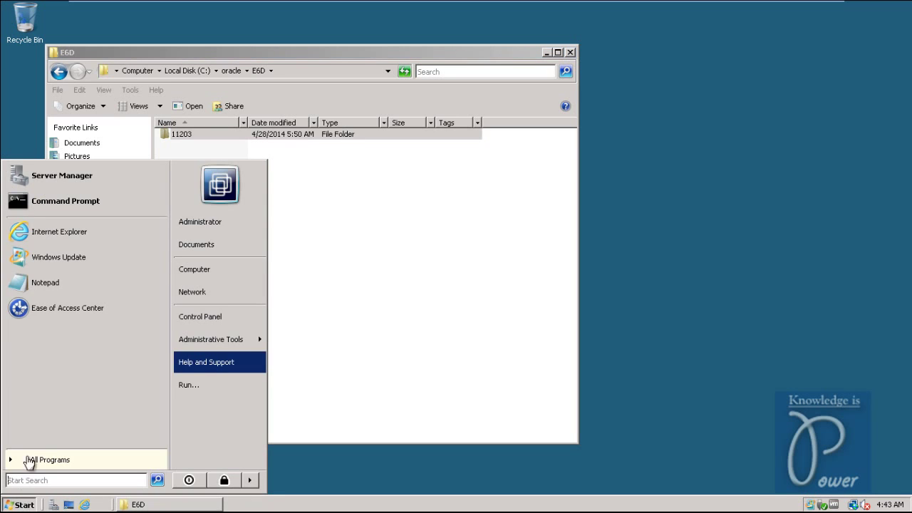
{"action": "left_click", "coordinate": [83, 206]}
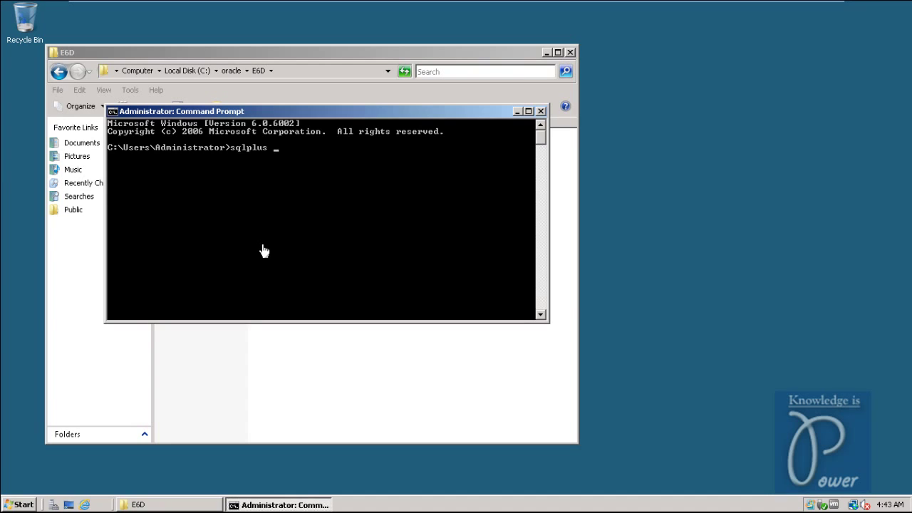
{"action": "type", "text": "g"}
{"action": "key", "text": "Return"}
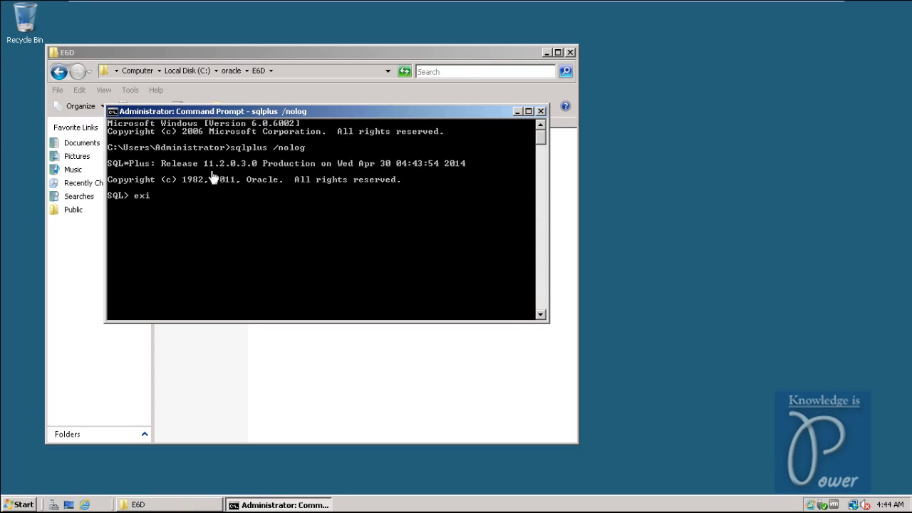
{"action": "key", "text": "Return"}
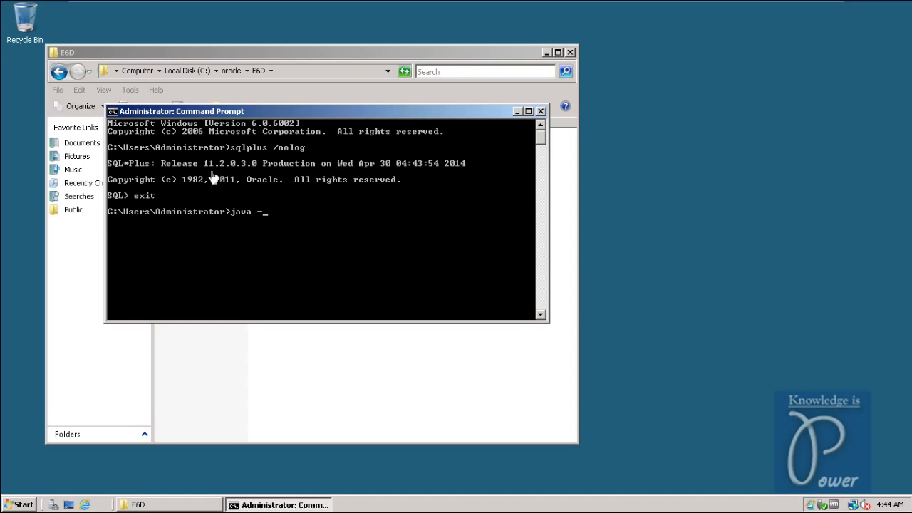
- Check the installed Java with java -version, and close the command prompt and the E6D folder window
{"action": "key", "text": "Return"}
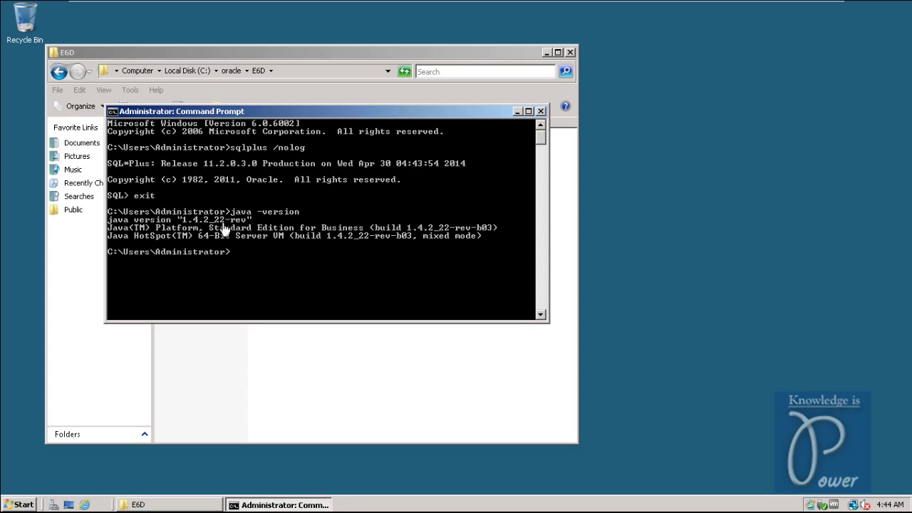
{"action": "type", "text": "exit"}
{"action": "key", "text": "Return"}
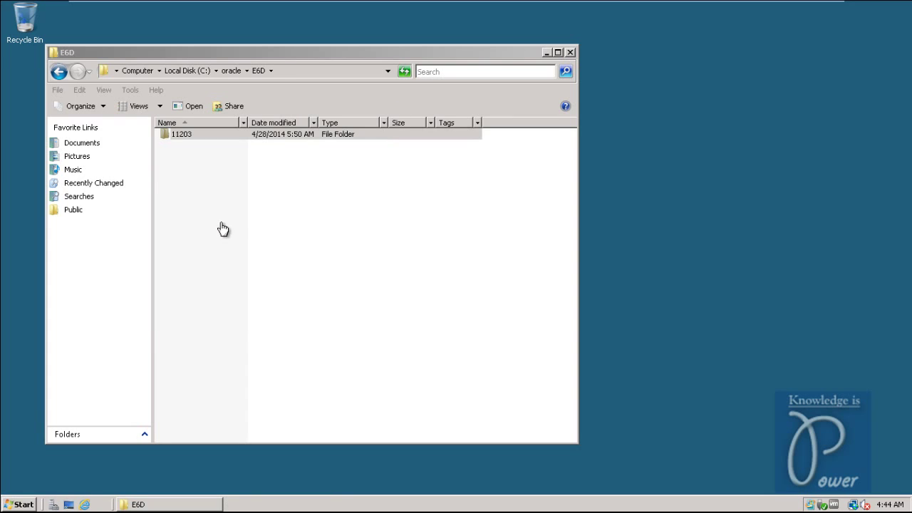
{"action": "left_click", "coordinate": [570, 53]}
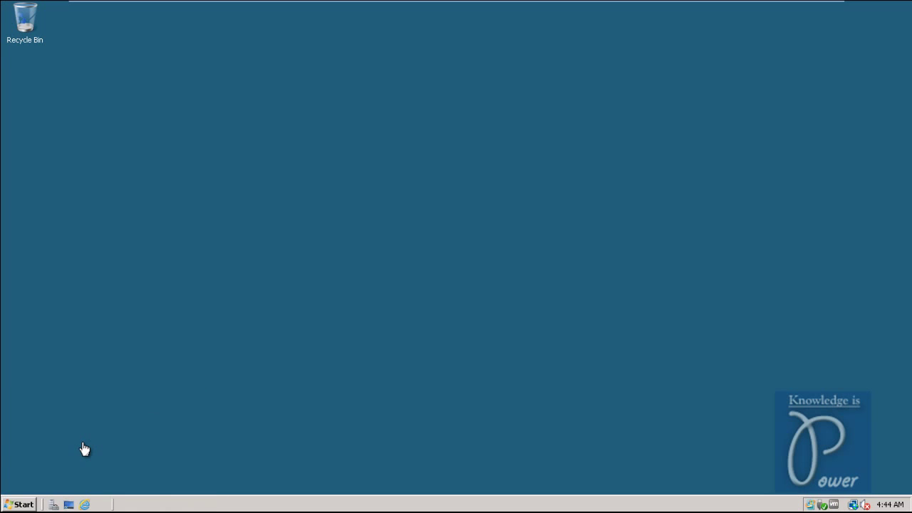
- Open the ERPEHP6 folder on the New Volume (E:) drive
{"action": "left_click", "coordinate": [25, 504]}
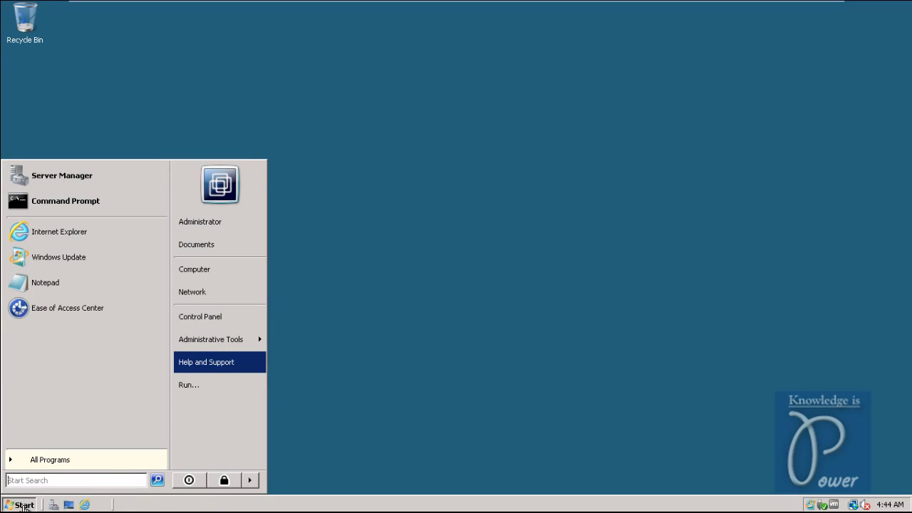
{"action": "left_click", "coordinate": [204, 271]}
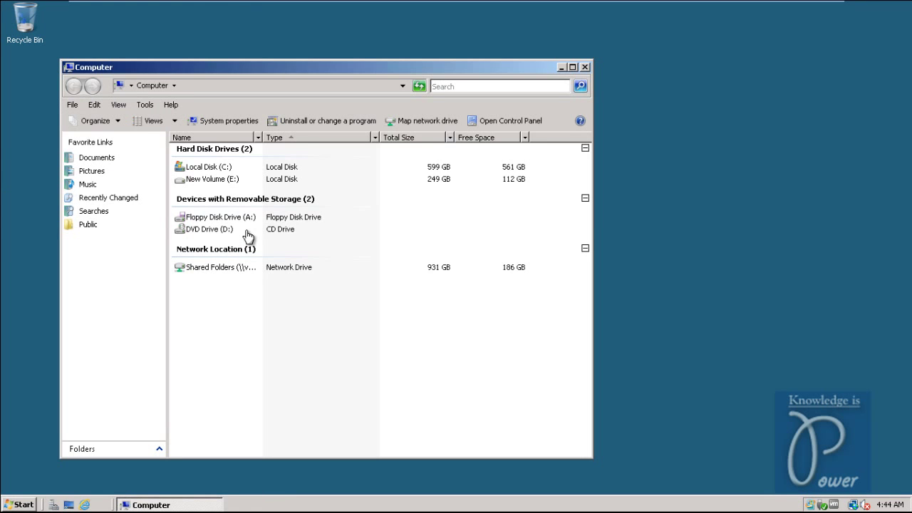
{"action": "left_click", "coordinate": [181, 184]}
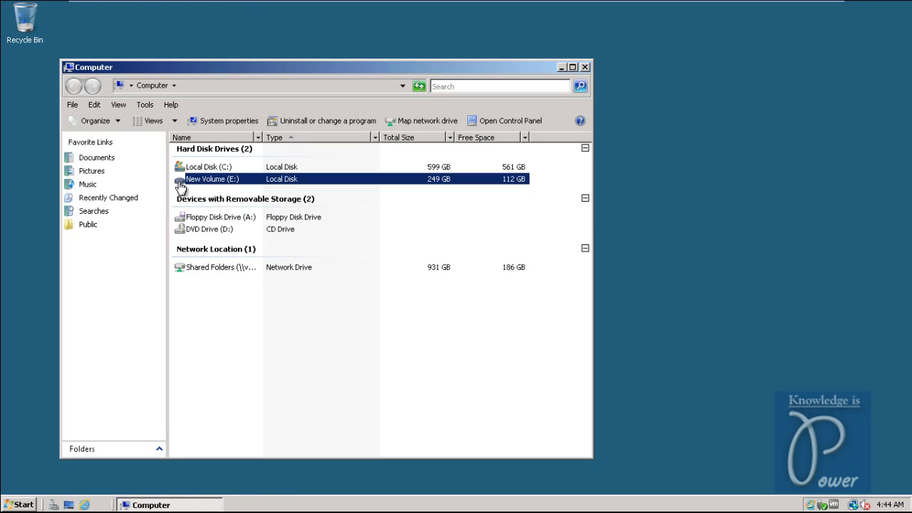
{"action": "double_click", "coordinate": [181, 185]}
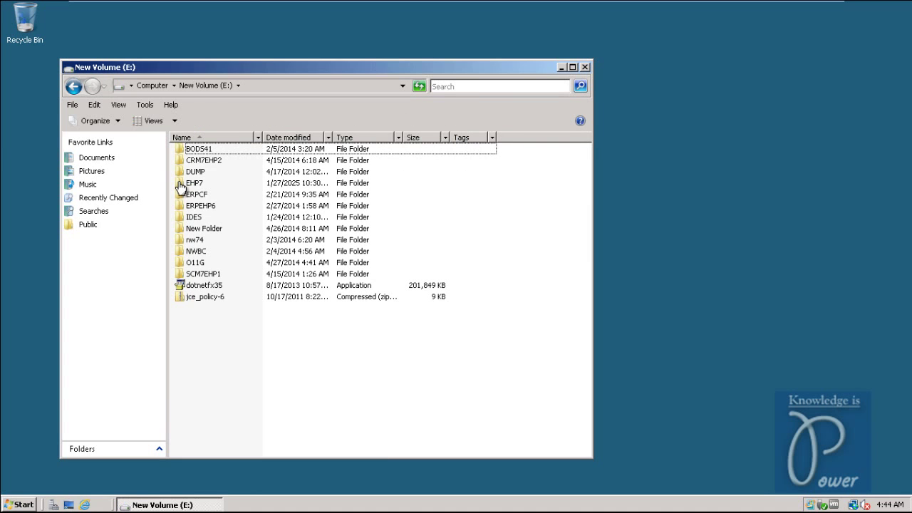
{"action": "left_click", "coordinate": [180, 207]}
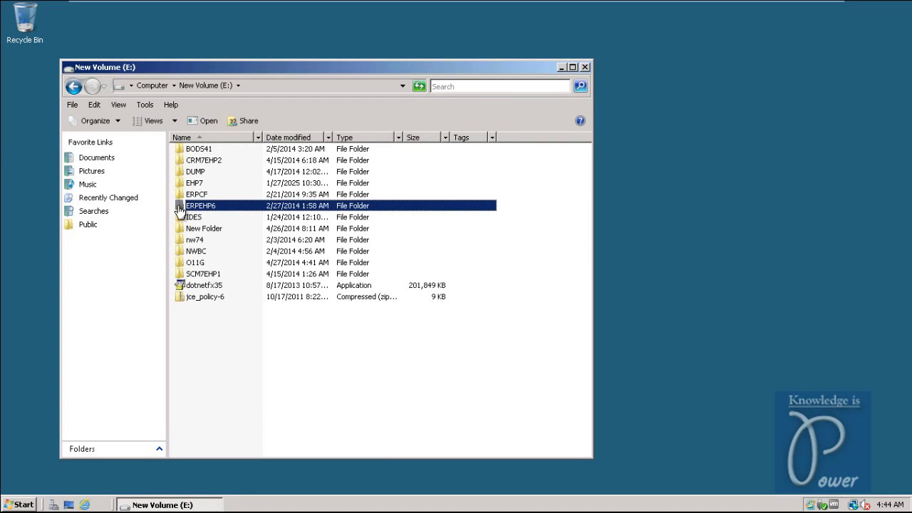
{"action": "double_click", "coordinate": [181, 207]}
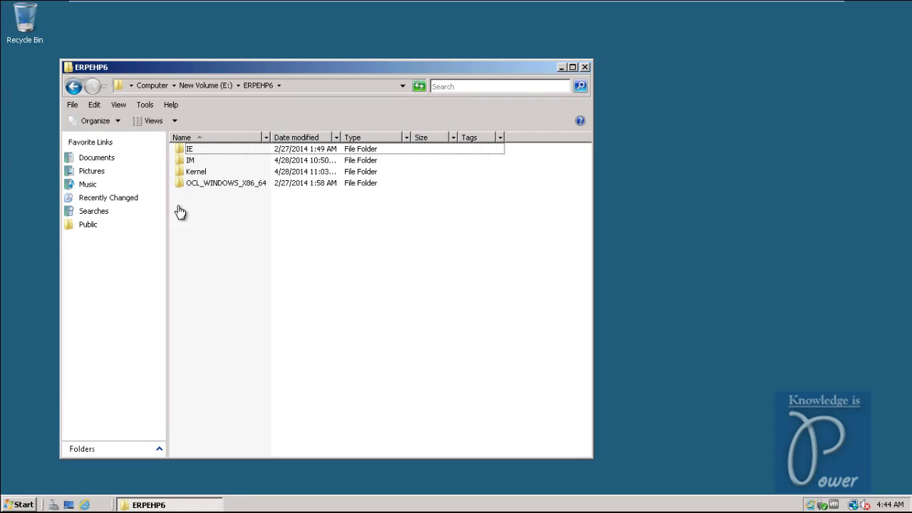
- Look over the installation media subfolders IE, IM, Kernel and OCL_WINDOWS_X86_64 in ERPEHP6
{"action": "left_click", "coordinate": [179, 161]}
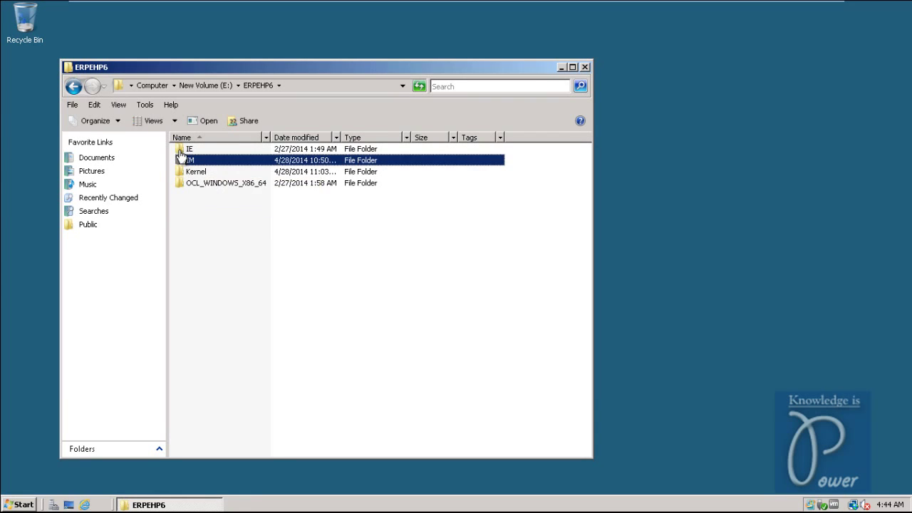
{"action": "left_click", "coordinate": [181, 150]}
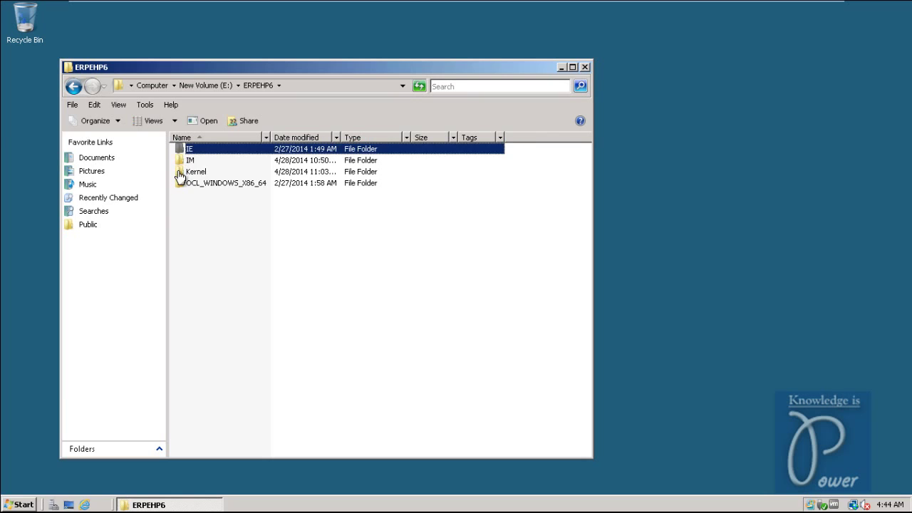
{"action": "left_click", "coordinate": [180, 172]}
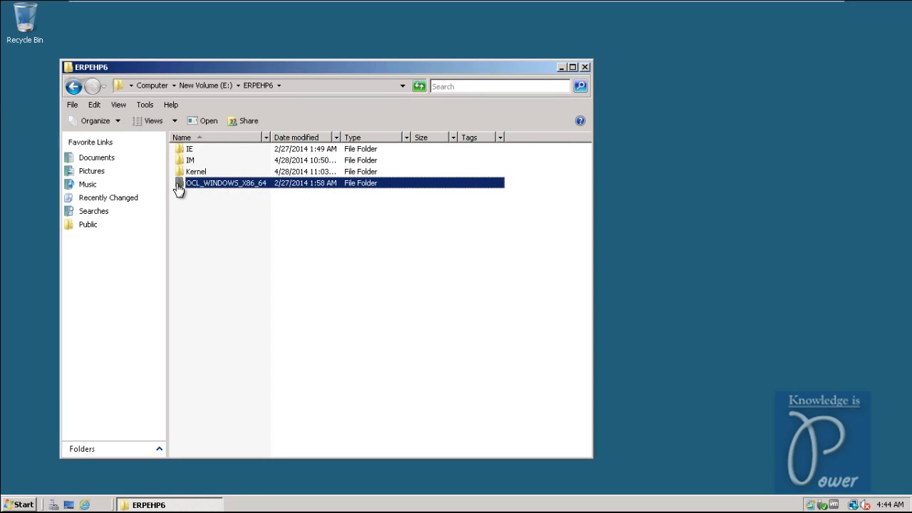
- From the IM folder, browse to BS7i2011_Installation_Master_\DATA_UNITS\BS2011_IM_WINDOWS_X86_64 and launch the sapinst application
{"action": "left_click", "coordinate": [191, 161]}
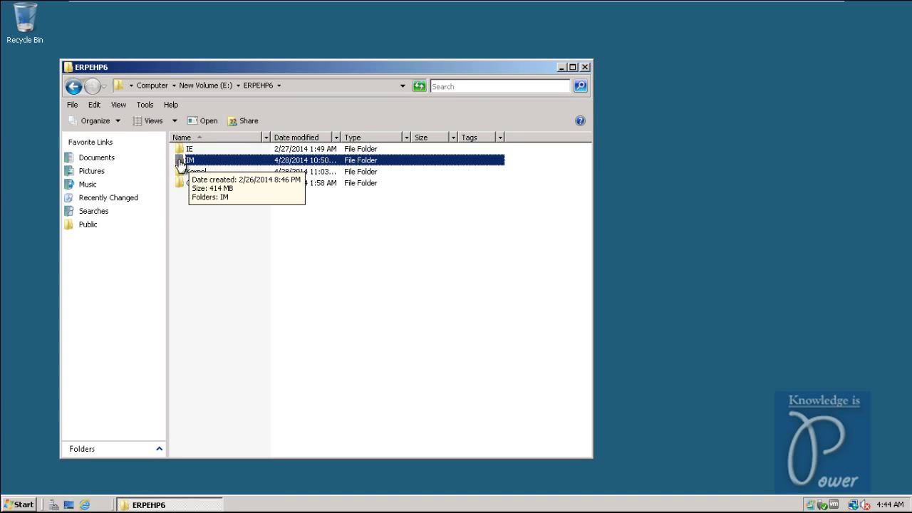
{"action": "double_click", "coordinate": [180, 163]}
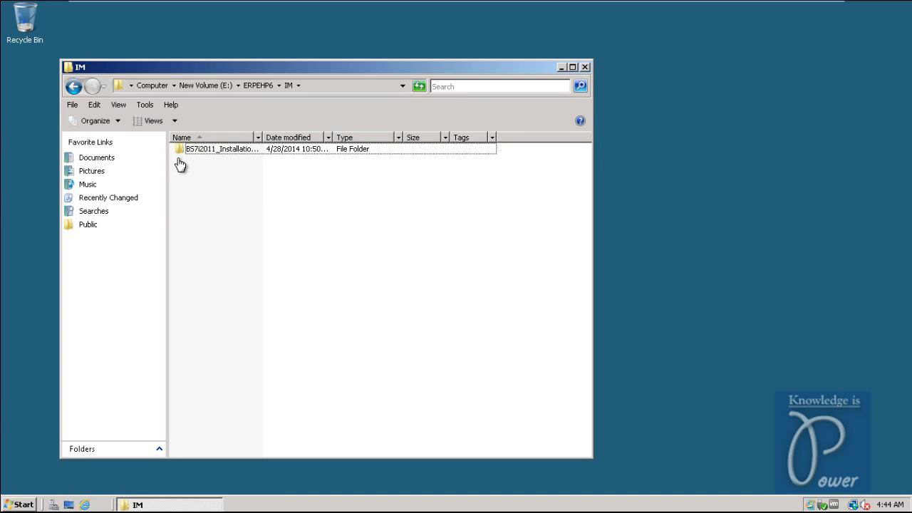
{"action": "double_click", "coordinate": [262, 138]}
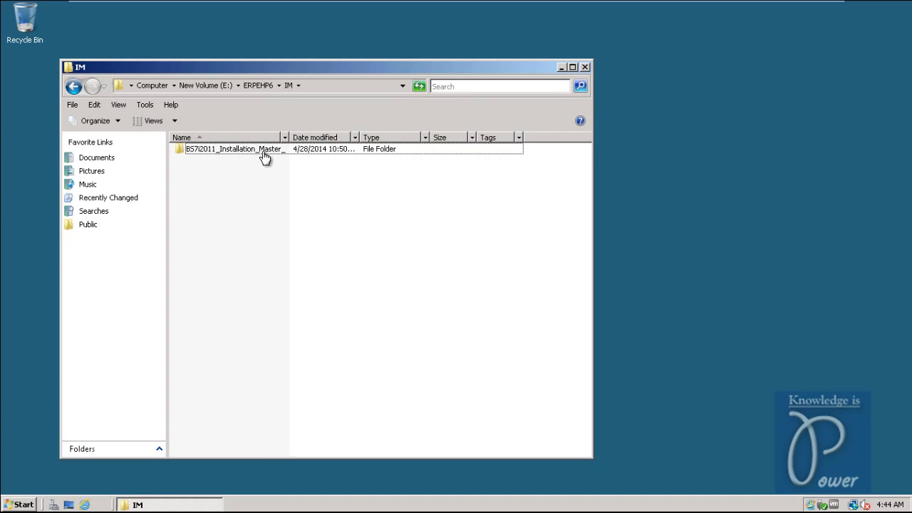
{"action": "left_click", "coordinate": [179, 155]}
{"action": "double_click", "coordinate": [179, 156]}
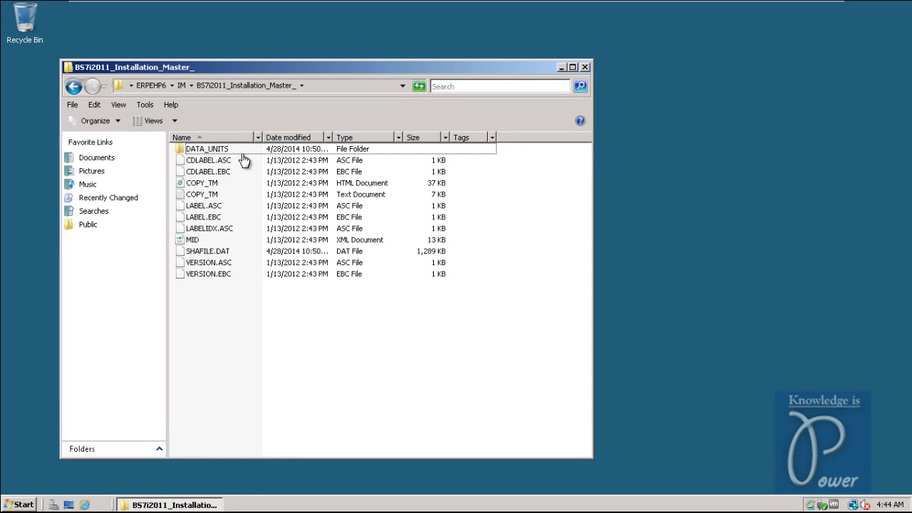
{"action": "double_click", "coordinate": [179, 155]}
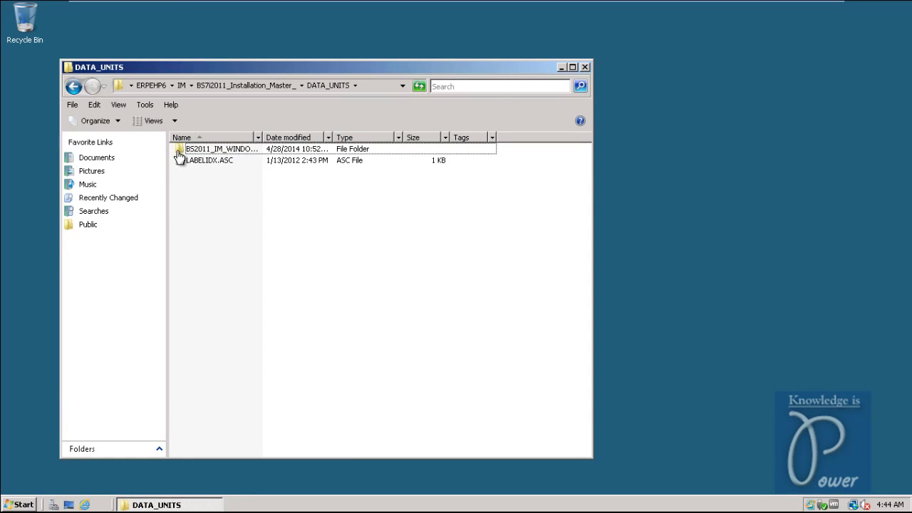
{"action": "double_click", "coordinate": [179, 155]}
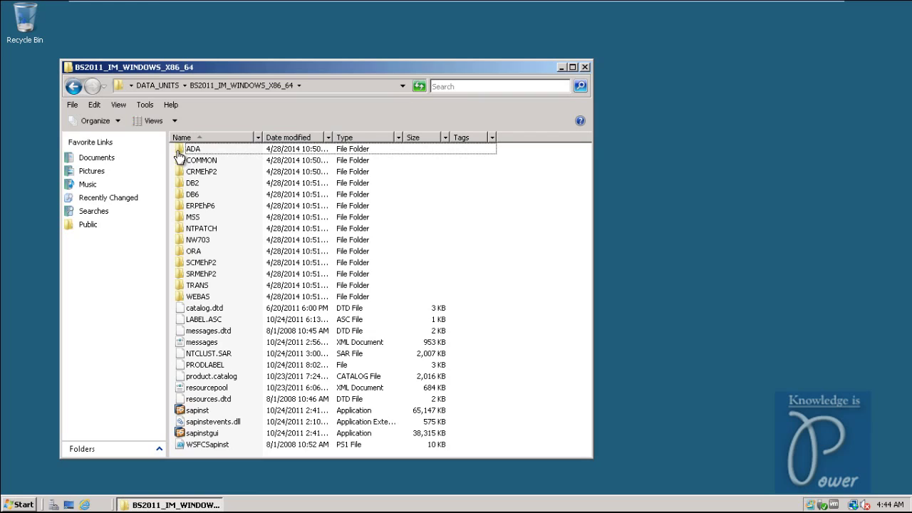
{"action": "left_click", "coordinate": [180, 412]}
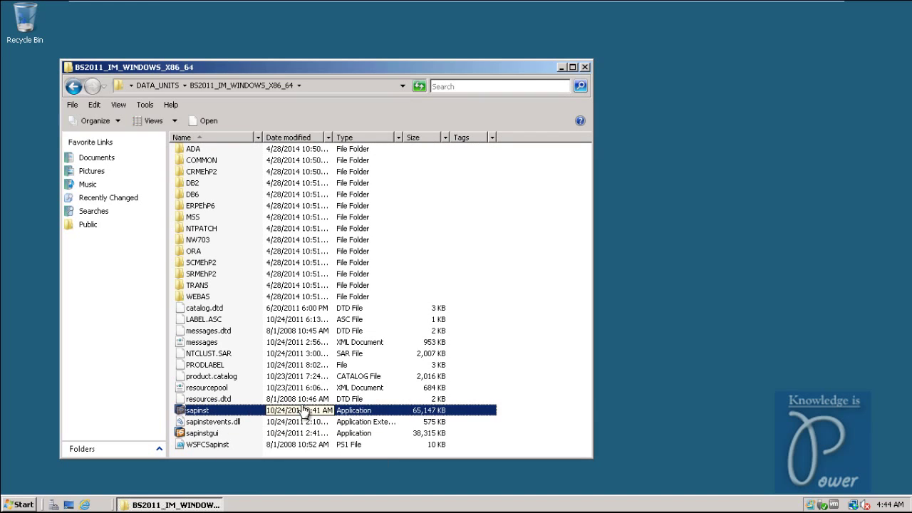
{"action": "double_click", "coordinate": [181, 414]}
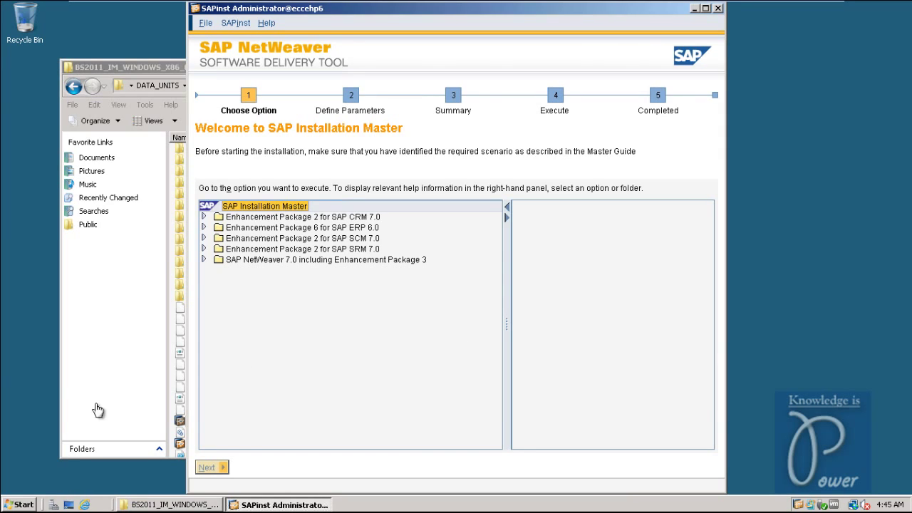
- View the computer's system properties to check its memory and system type, and close the System window
{"action": "left_click", "coordinate": [19, 507]}
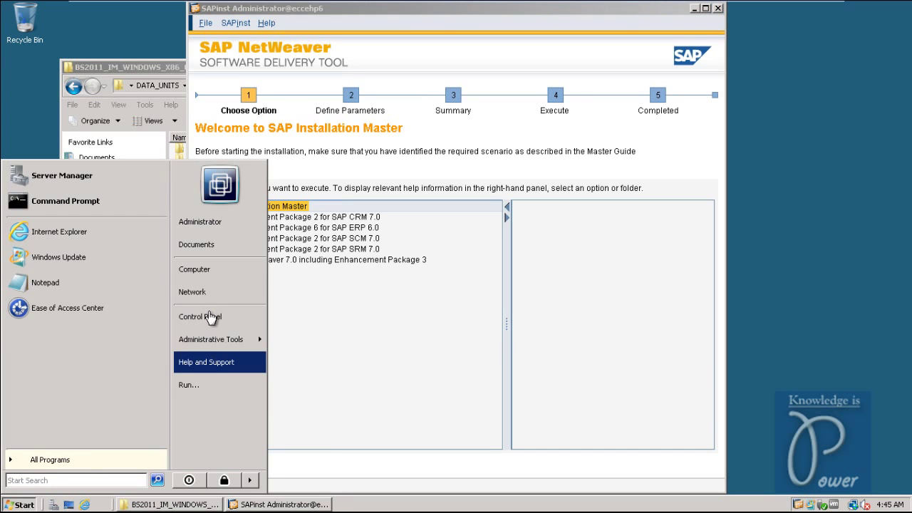
{"action": "right_click", "coordinate": [206, 276]}
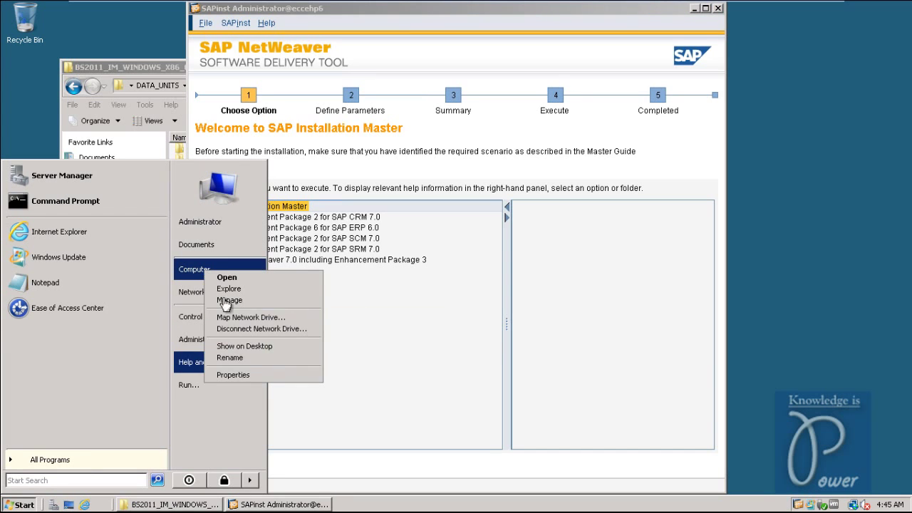
{"action": "left_click", "coordinate": [245, 375]}
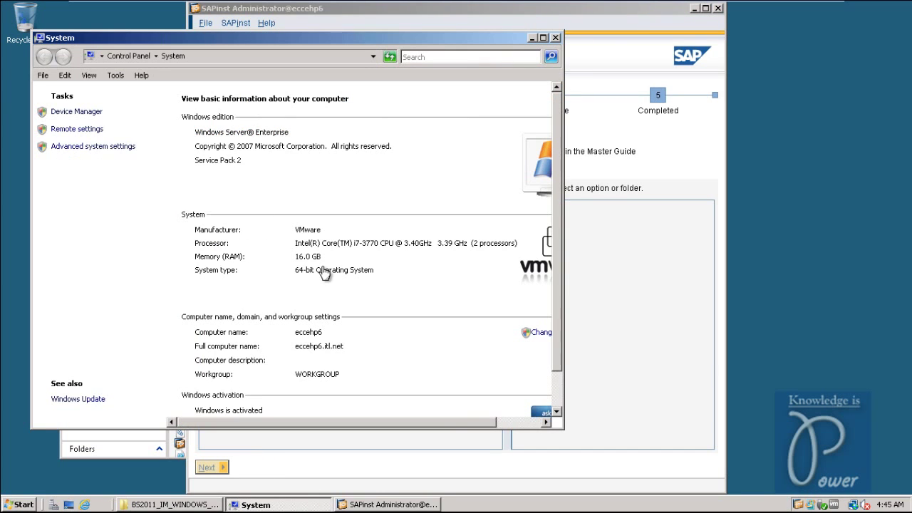
{"action": "left_click", "coordinate": [556, 38]}
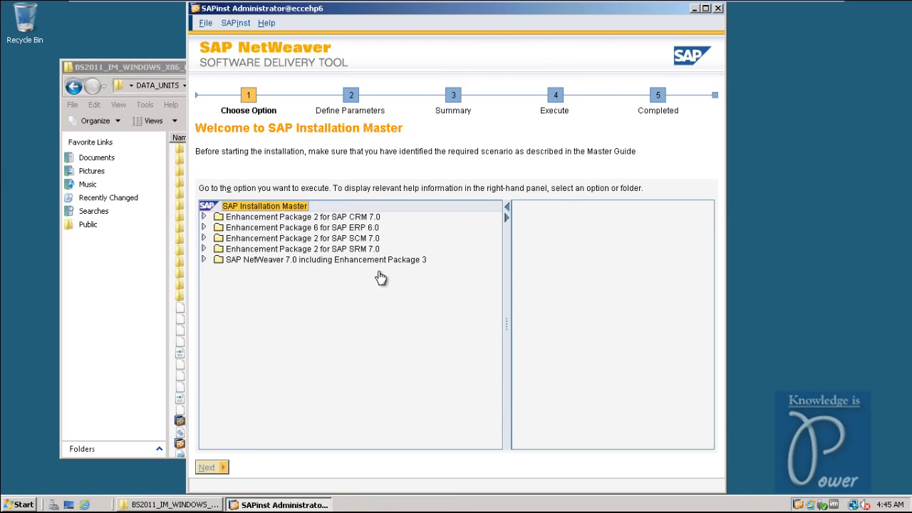
- Examine the installation options for SAP ERP, SCM, SRM and NetWeaver 7.0 in the SAP Installation Master
{"action": "left_click", "coordinate": [204, 228]}
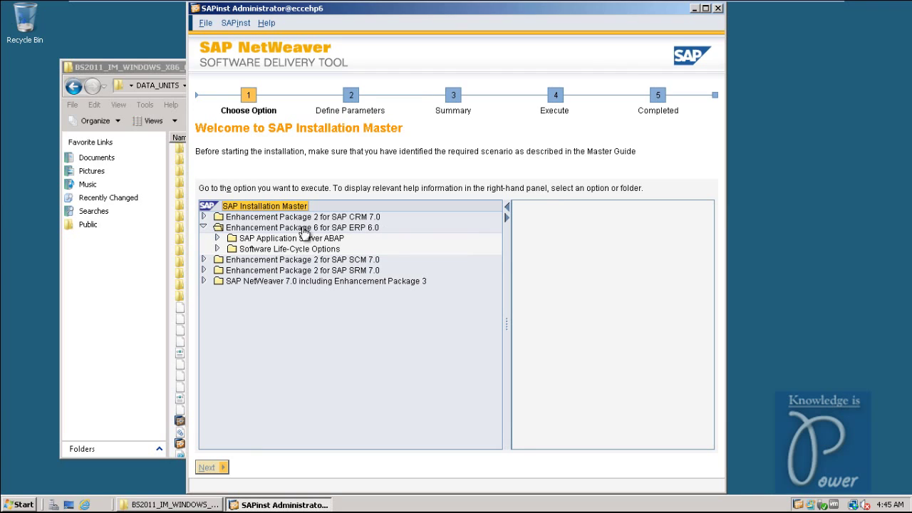
{"action": "left_click", "coordinate": [204, 227]}
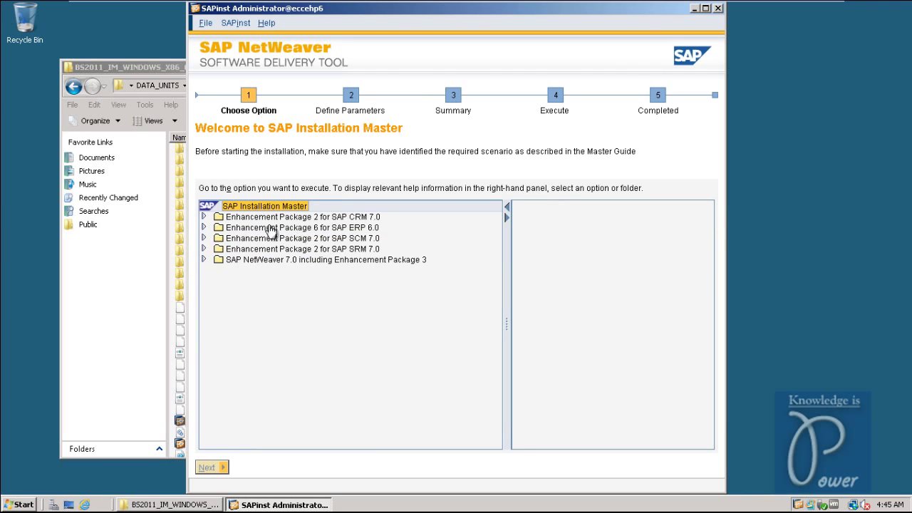
{"action": "left_click", "coordinate": [360, 242]}
{"action": "left_click", "coordinate": [341, 253]}
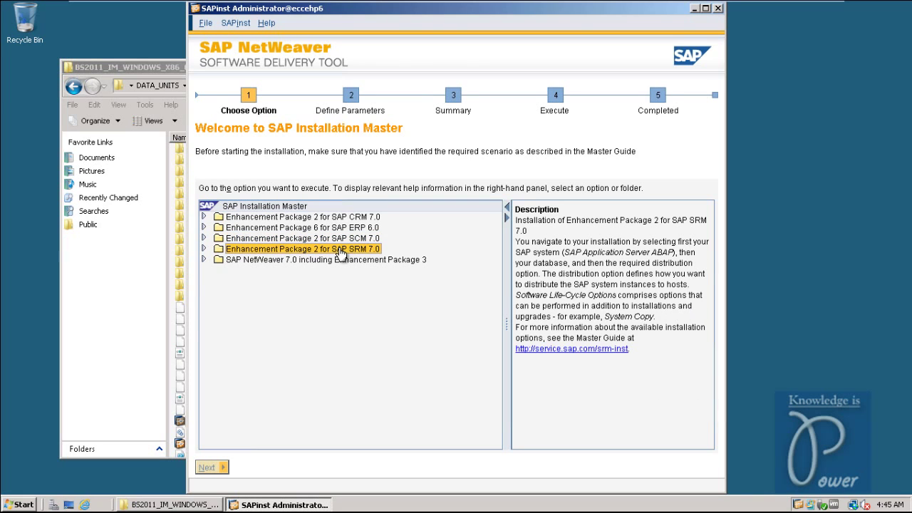
{"action": "left_click", "coordinate": [326, 262]}
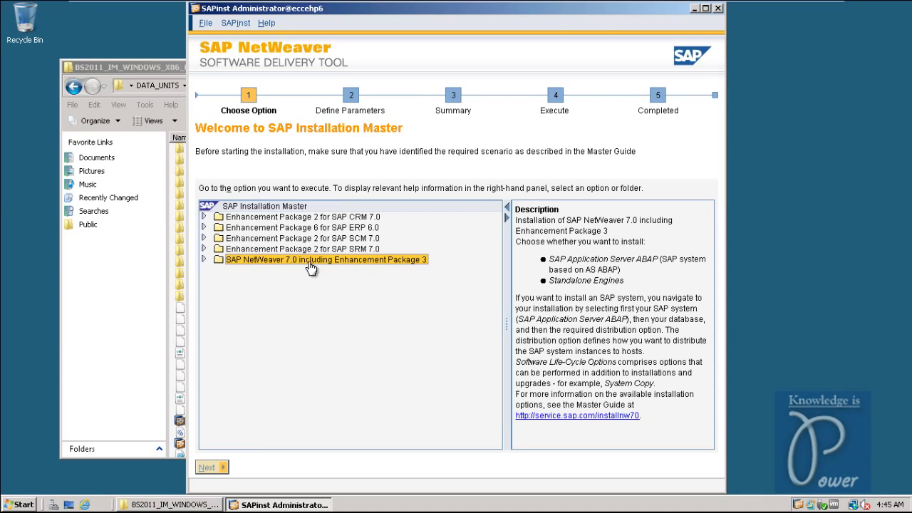
- Expand Enhancement Package 6 for SAP ERP 6.0 and its SAP Application Server ABAP branch
{"action": "left_click", "coordinate": [228, 228]}
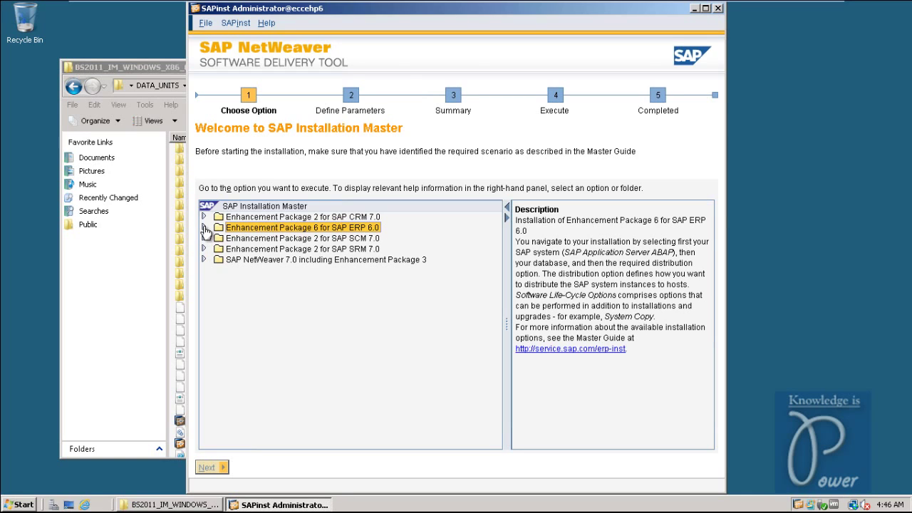
{"action": "left_click", "coordinate": [204, 228]}
{"action": "left_click", "coordinate": [268, 240]}
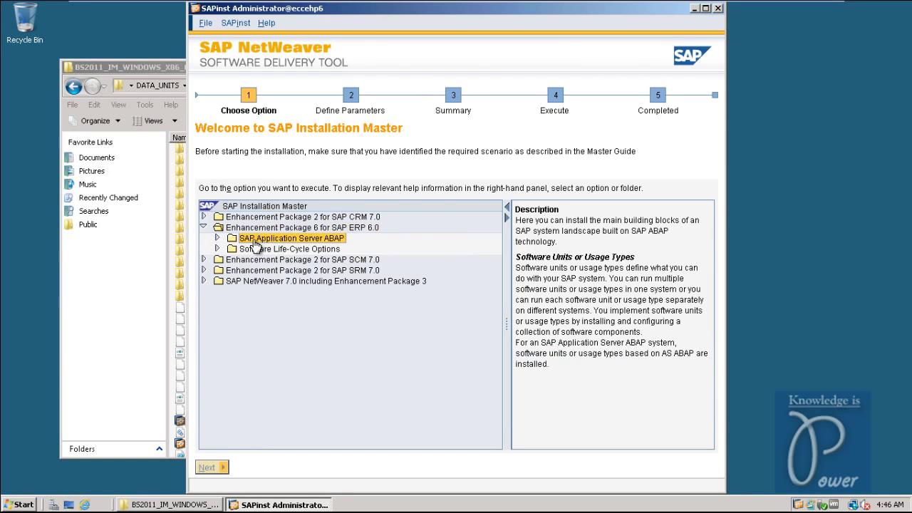
{"action": "left_click", "coordinate": [217, 239]}
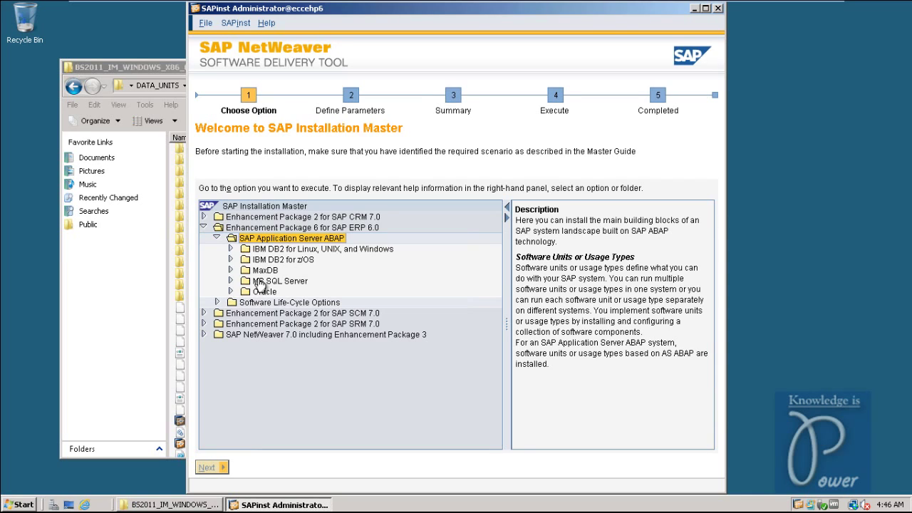
- Look through the database options MS SQL Server, IBM DB2 for z/OS and Oracle under SAP Application Server ABAP
{"action": "left_click", "coordinate": [258, 282]}
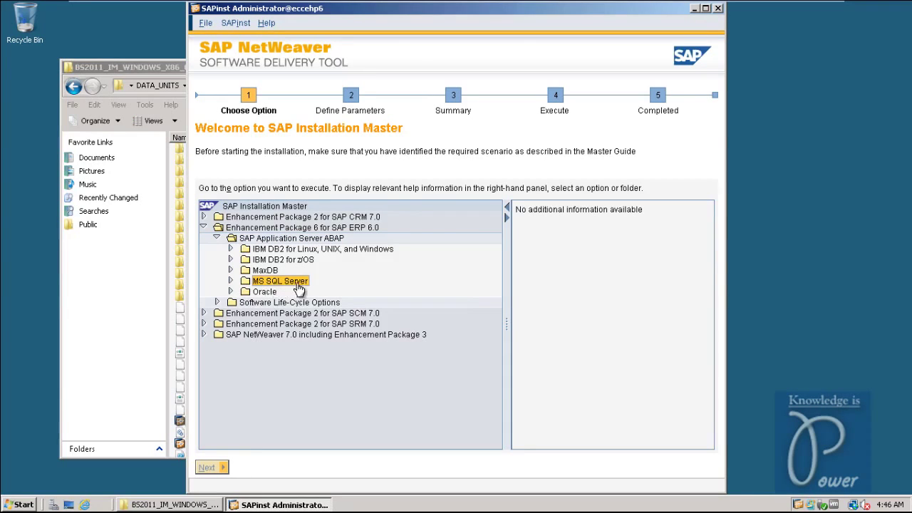
{"action": "left_click", "coordinate": [266, 263]}
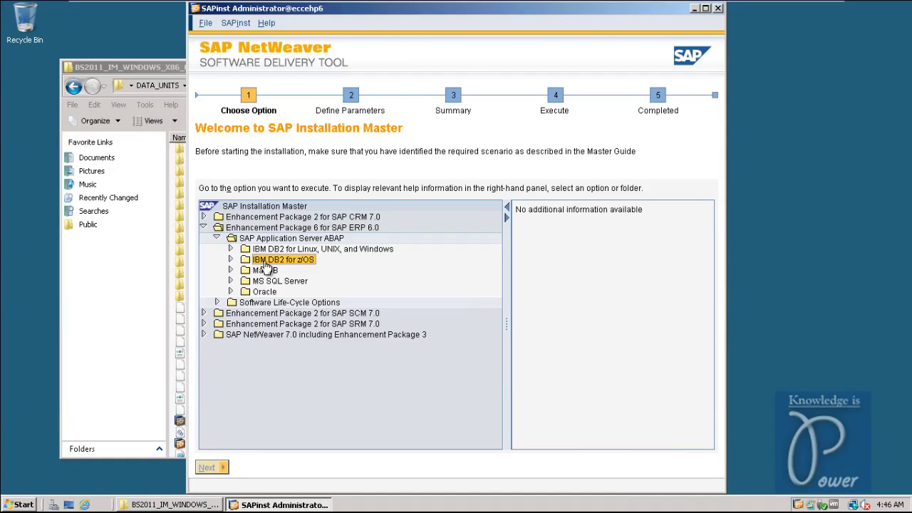
{"action": "left_click", "coordinate": [260, 292]}
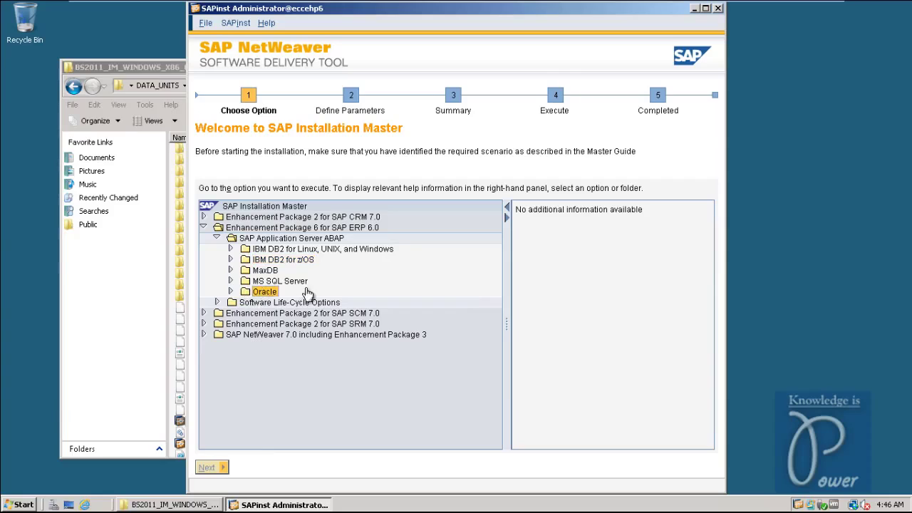
{"action": "left_click", "coordinate": [278, 282]}
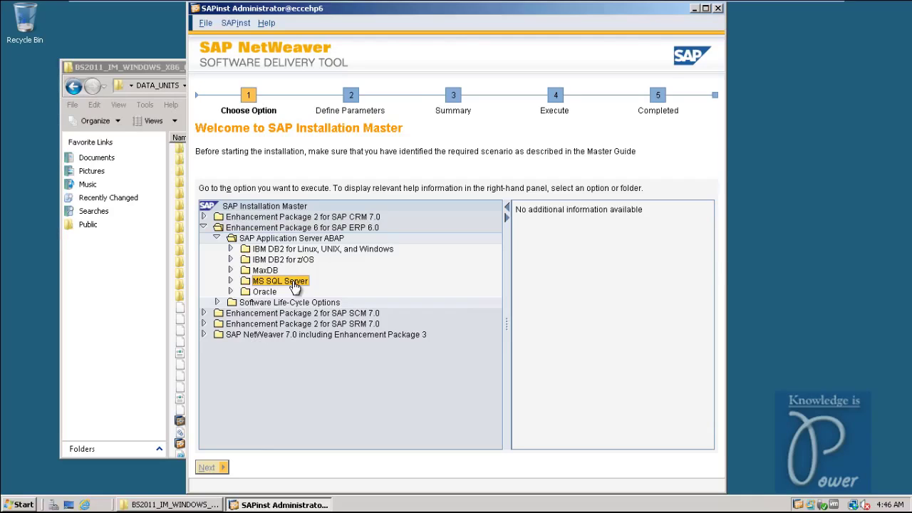
- Expand the Oracle branch and view the descriptions of its Central System and Distributed System options
{"action": "left_click", "coordinate": [231, 292]}
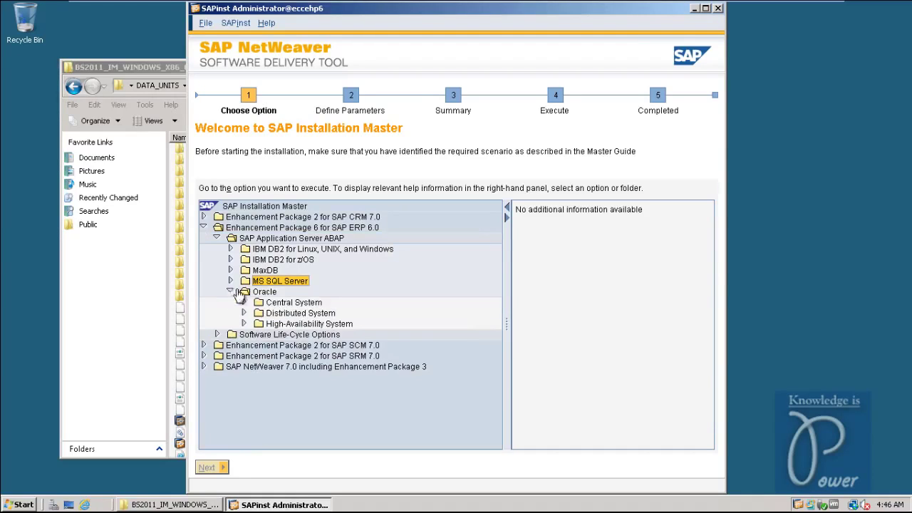
{"action": "left_click", "coordinate": [267, 293]}
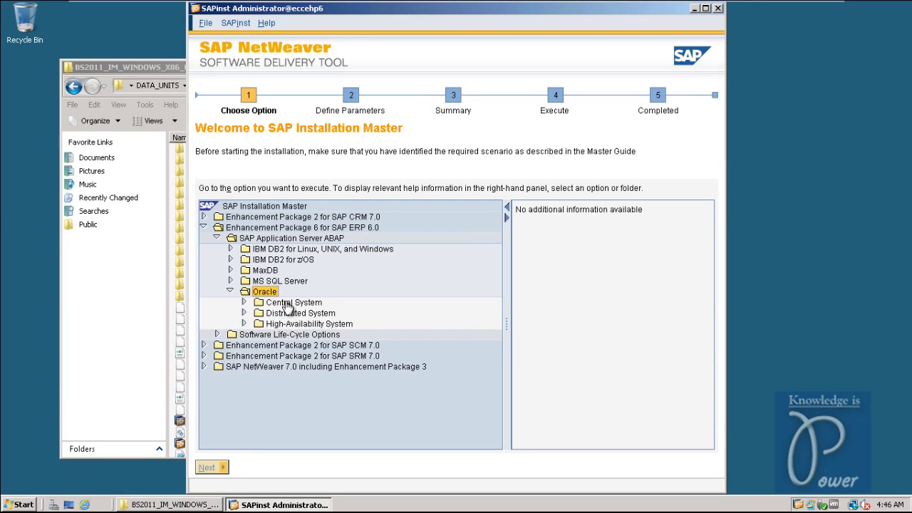
{"action": "left_click", "coordinate": [271, 306]}
{"action": "left_click", "coordinate": [274, 314]}
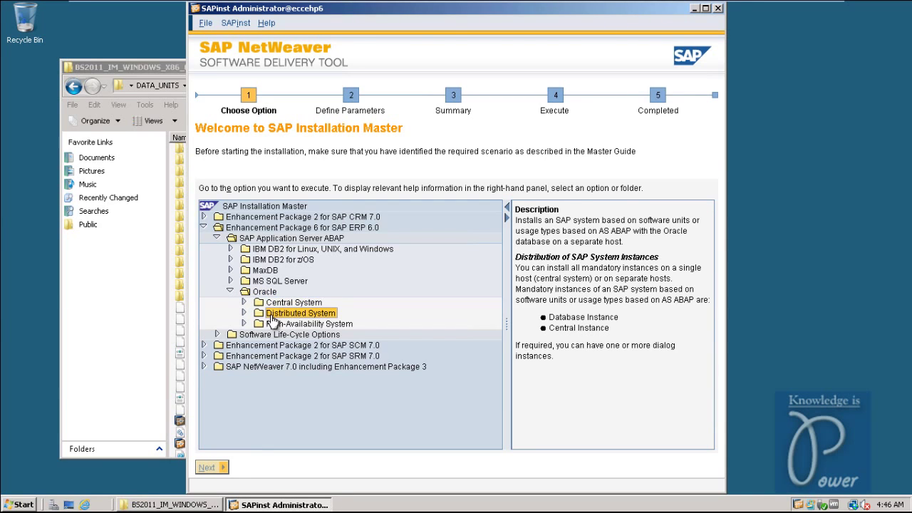
- Compare the descriptions of the Central System, Distributed System and High-Availability System options under Oracle
{"action": "left_click", "coordinate": [275, 304]}
{"action": "left_click", "coordinate": [274, 314]}
{"action": "left_click", "coordinate": [275, 325]}
{"action": "left_click", "coordinate": [276, 303]}
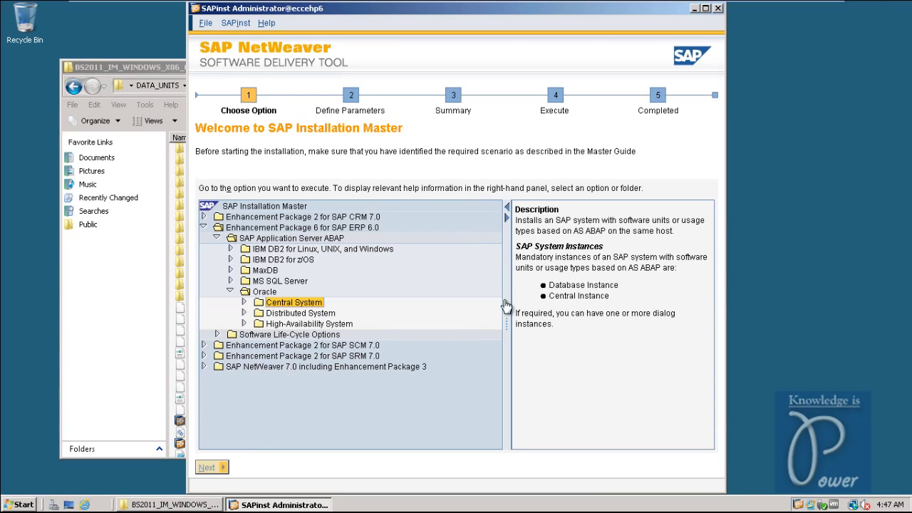
{"action": "left_click", "coordinate": [325, 316]}
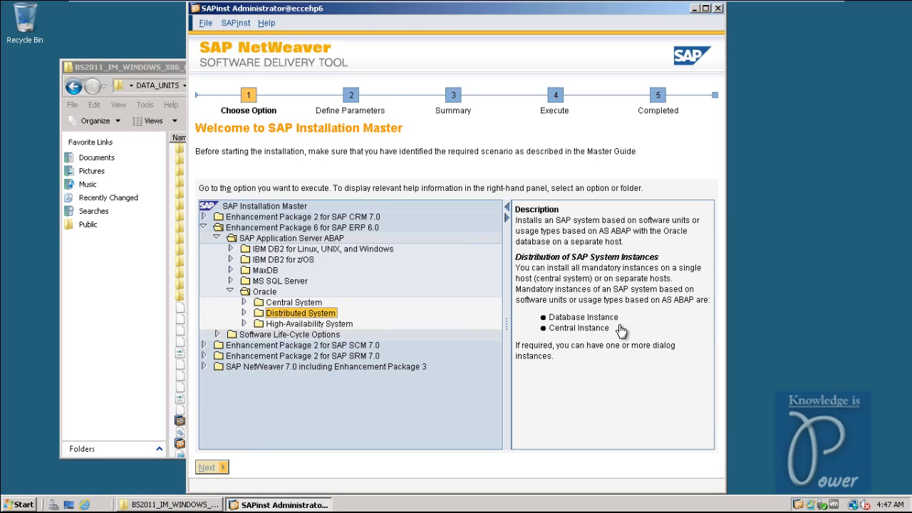
{"action": "left_click", "coordinate": [302, 325]}
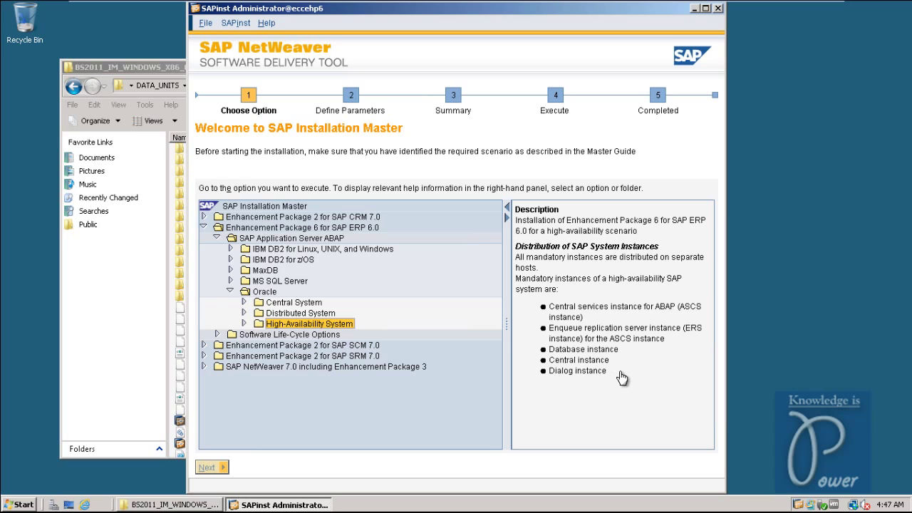
- Choose the Central System installation option in the Oracle Central System folder and proceed with the Typical parameter mode
{"action": "left_click", "coordinate": [271, 305]}
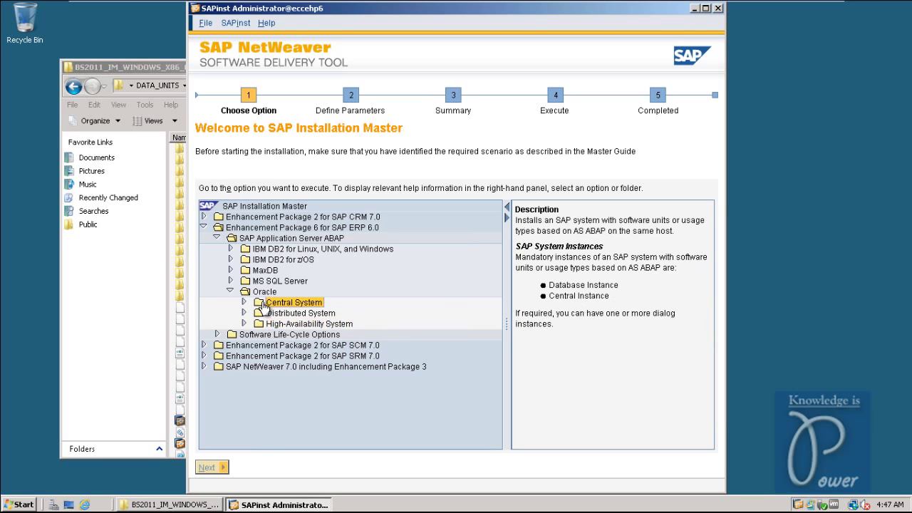
{"action": "left_click", "coordinate": [243, 303]}
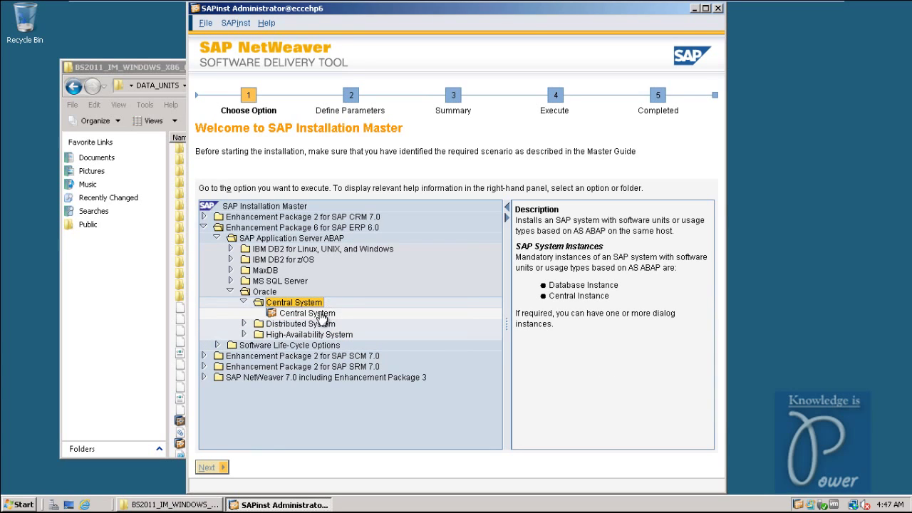
{"action": "left_click", "coordinate": [306, 314]}
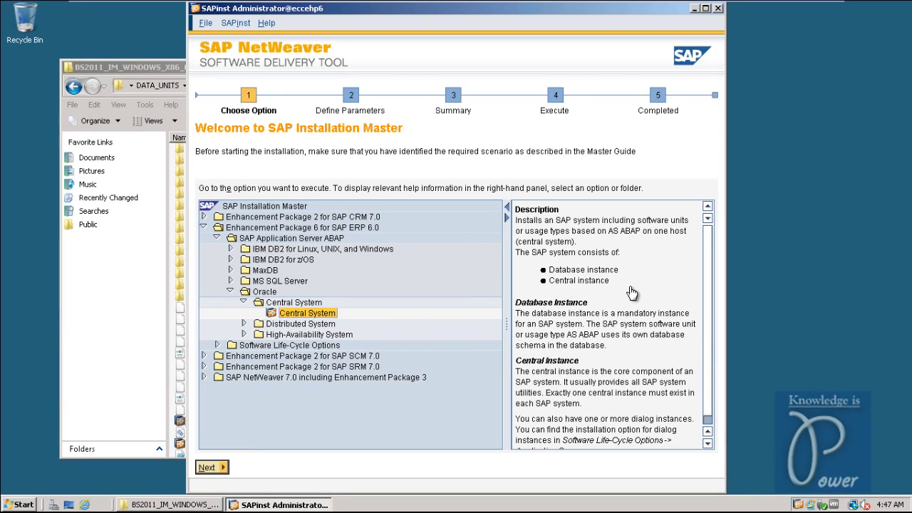
{"action": "left_click", "coordinate": [309, 325]}
{"action": "left_click", "coordinate": [302, 336]}
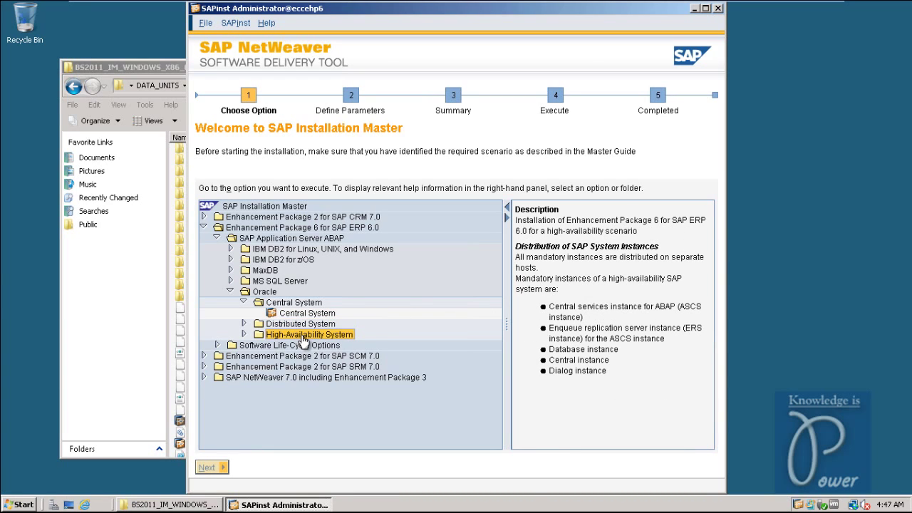
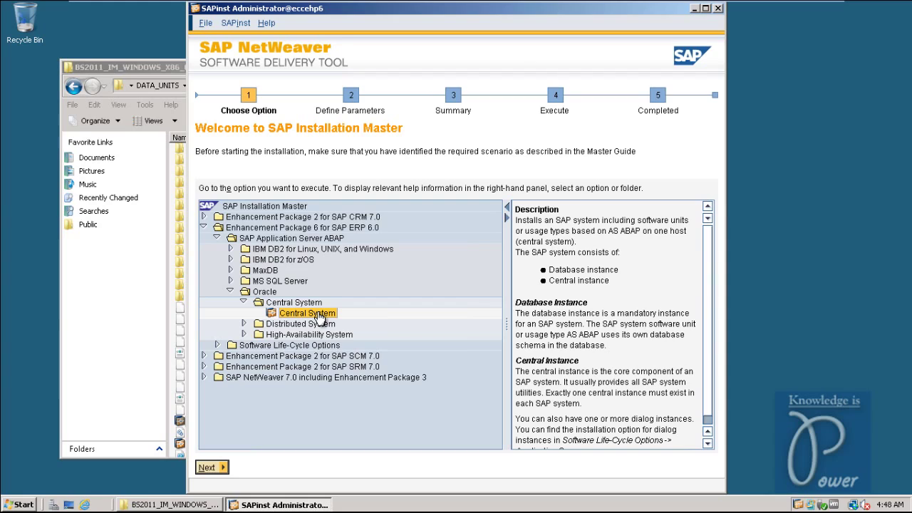
{"action": "left_click", "coordinate": [212, 469]}
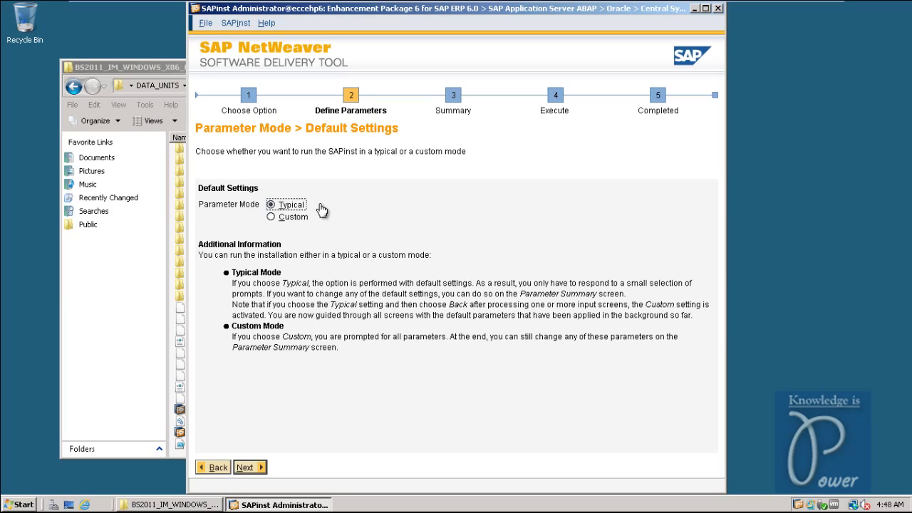
{"action": "left_click", "coordinate": [246, 468]}
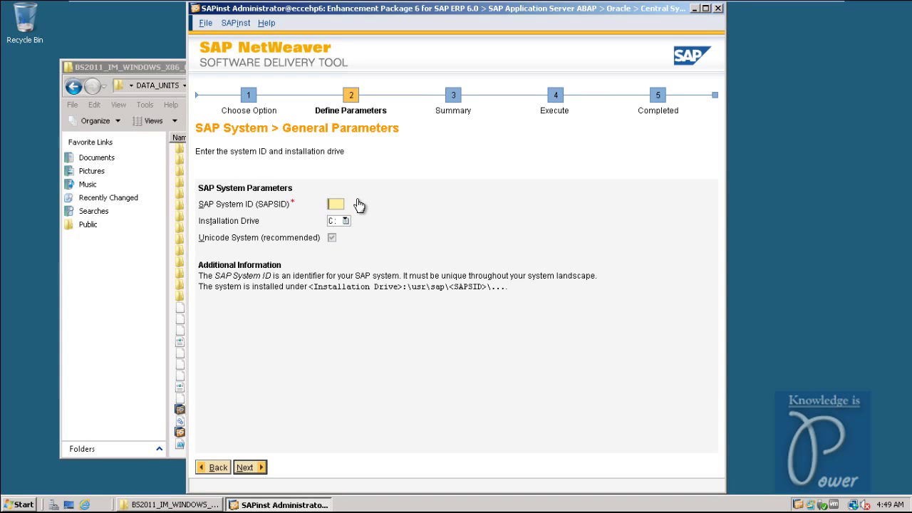
- Check the Oracle installation's folder name in C:\oracle and set the SAP System ID (SAPSID) to E6D
{"action": "left_click", "coordinate": [20, 505]}
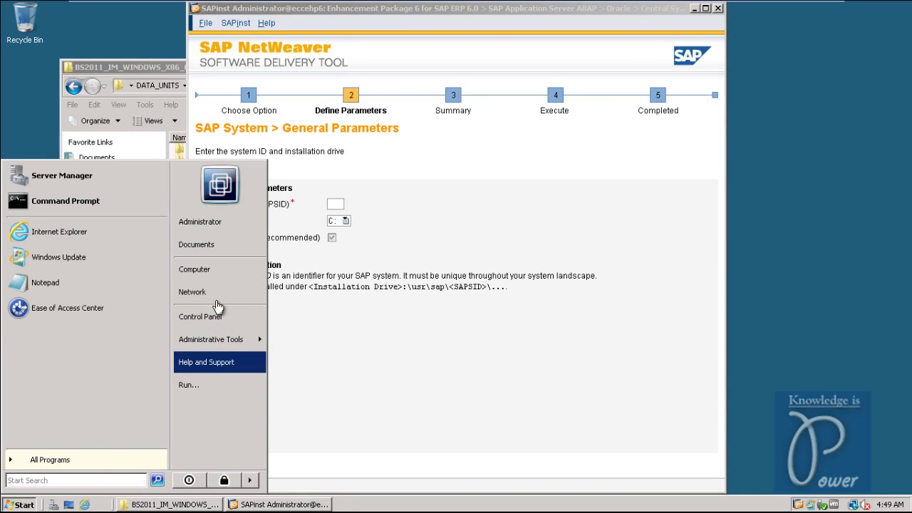
{"action": "left_click", "coordinate": [205, 271]}
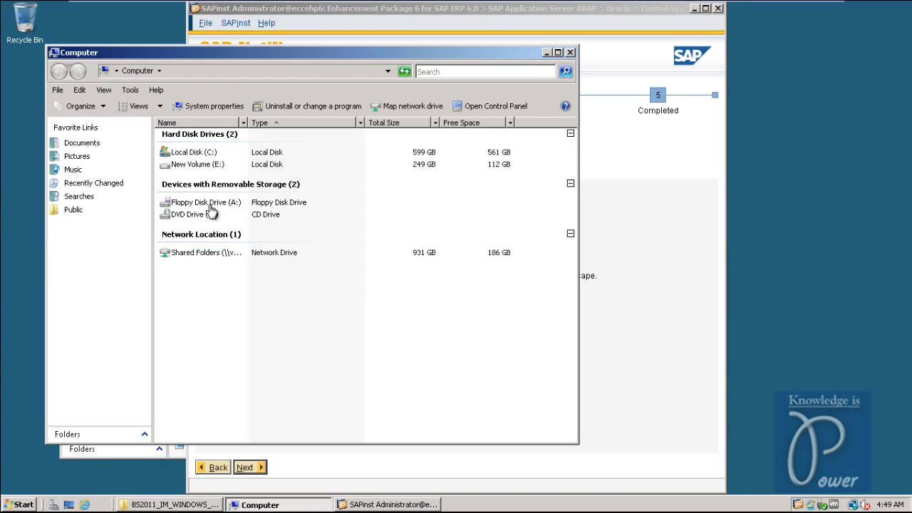
{"action": "left_click", "coordinate": [164, 153]}
{"action": "double_click", "coordinate": [164, 153]}
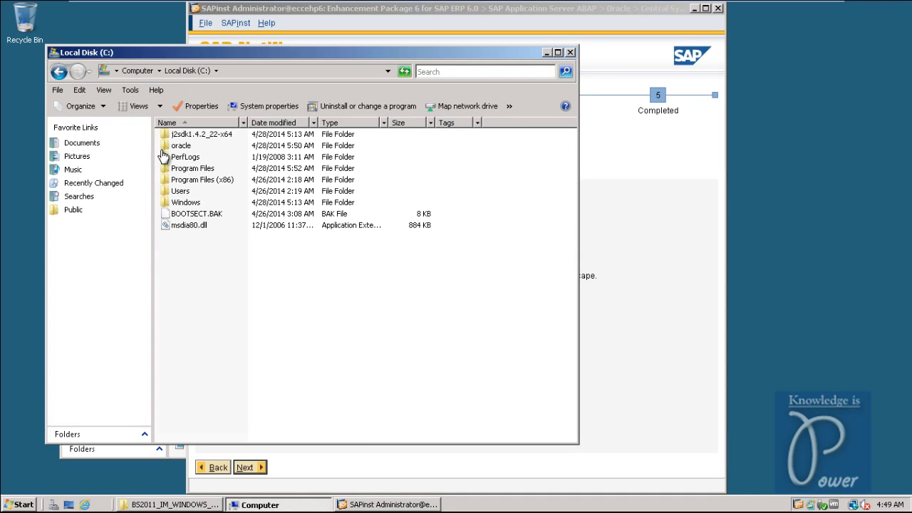
{"action": "double_click", "coordinate": [167, 149]}
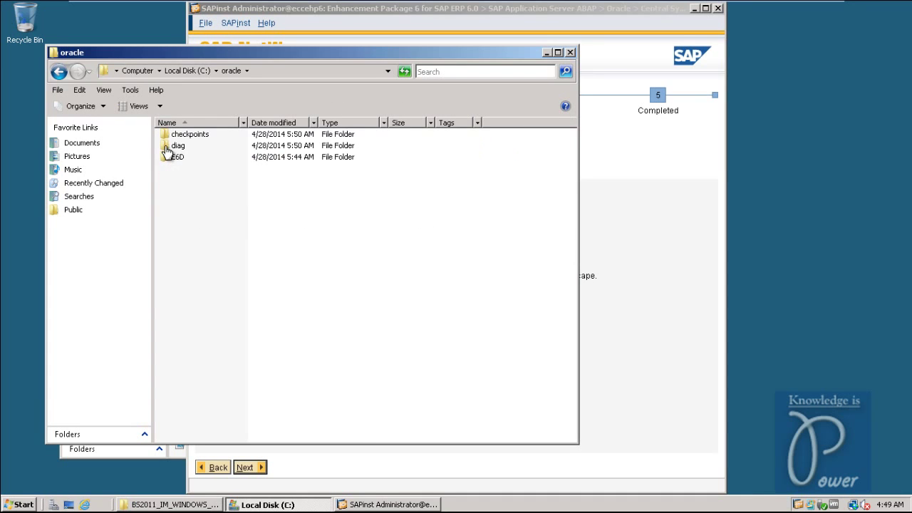
{"action": "left_click", "coordinate": [171, 158]}
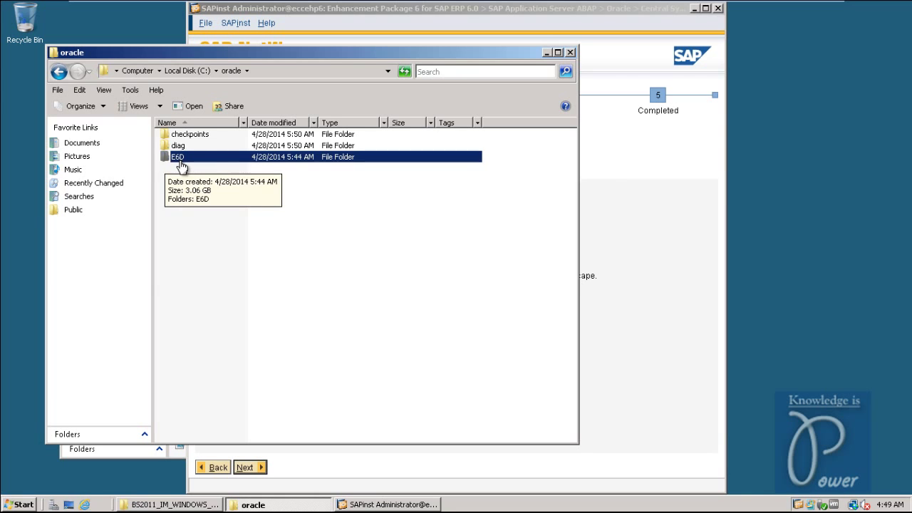
{"action": "left_click", "coordinate": [547, 53]}
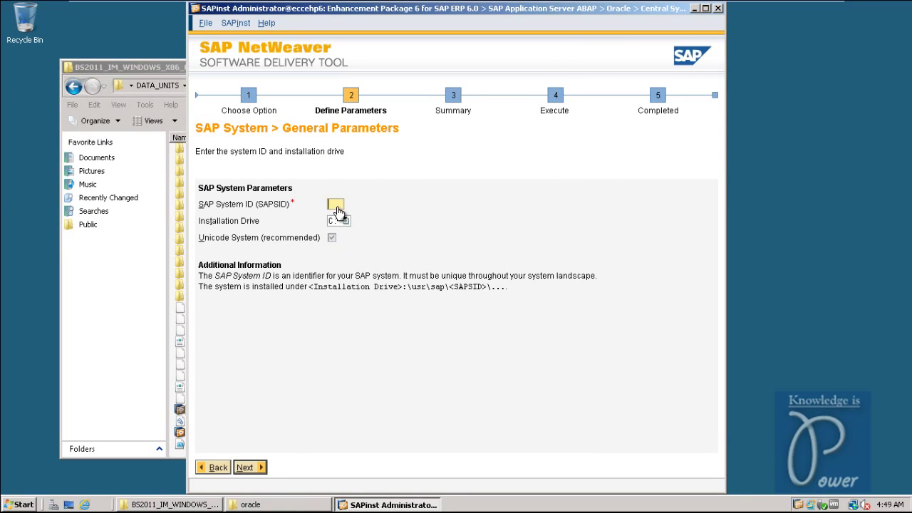
{"action": "type", "text": "E6D"}
{"action": "left_click", "coordinate": [246, 469]}
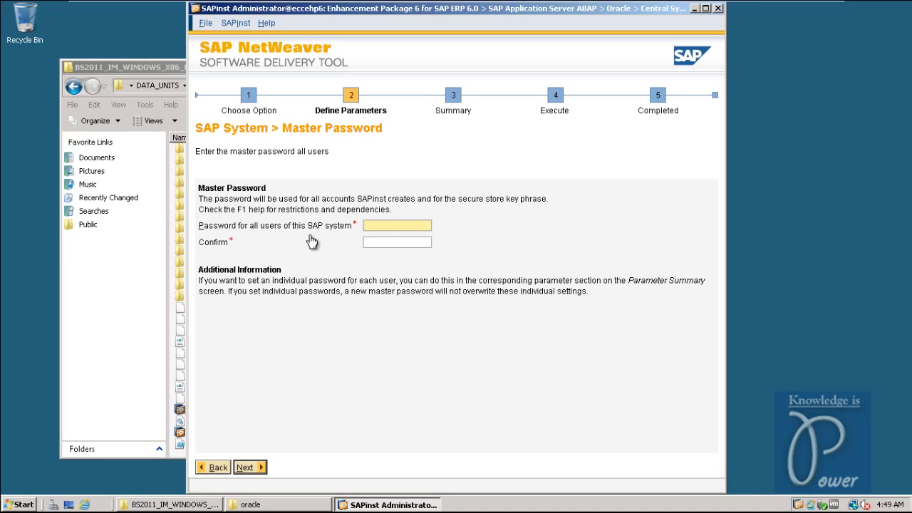
- Enter and confirm the master password for all SAP system users, and set the Database ID (DBSID) to E6D
{"action": "type", "text": "*******"}
{"action": "key", "text": "Tab"}
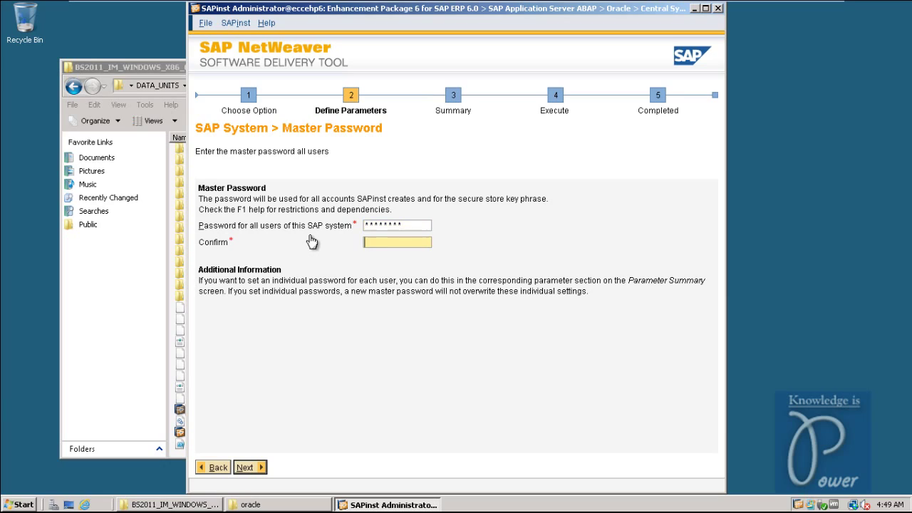
{"action": "type", "text": "********"}
{"action": "left_click", "coordinate": [246, 470]}
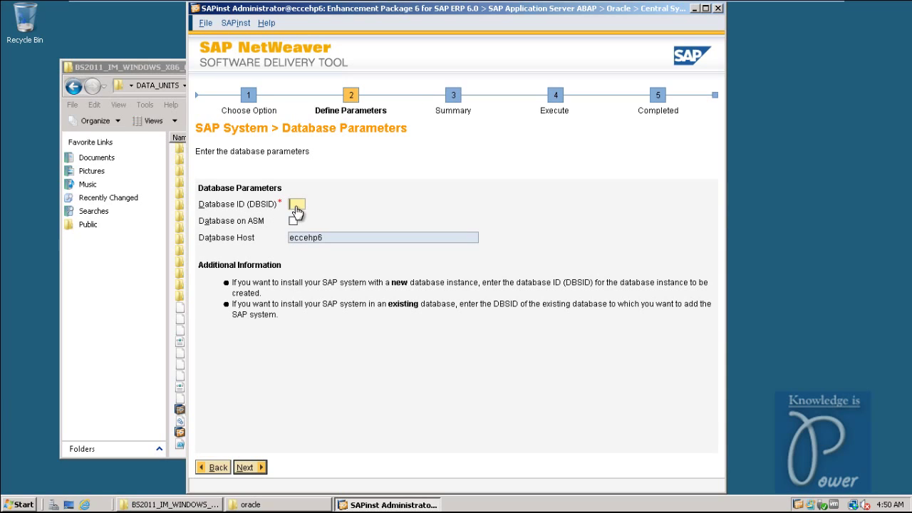
{"action": "type", "text": "E6D"}
{"action": "left_click", "coordinate": [249, 468]}
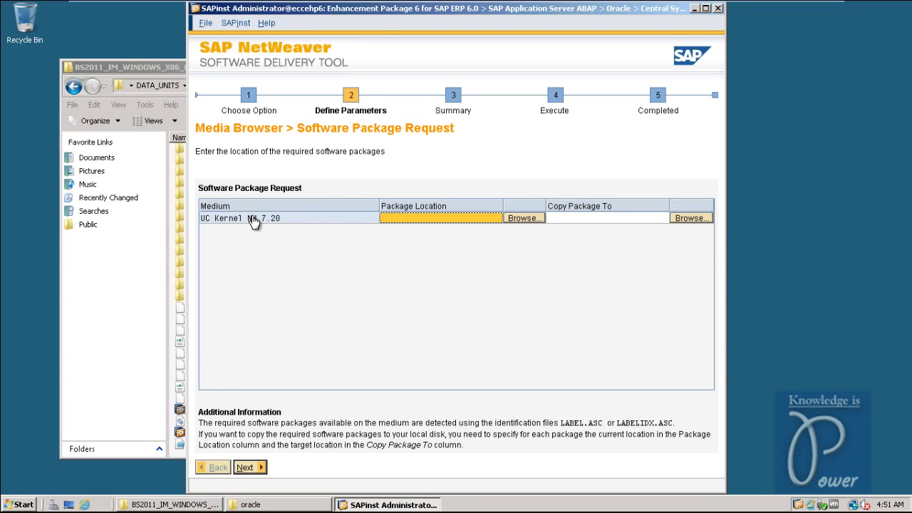
- Set the UC Kernel NW 7.20 package location to the NW_7.03_Kernel_7.20_EXT_Windows folder in E:\ERPEHP6\Kernel\51041988_6 and submit it
{"action": "left_click", "coordinate": [526, 219]}
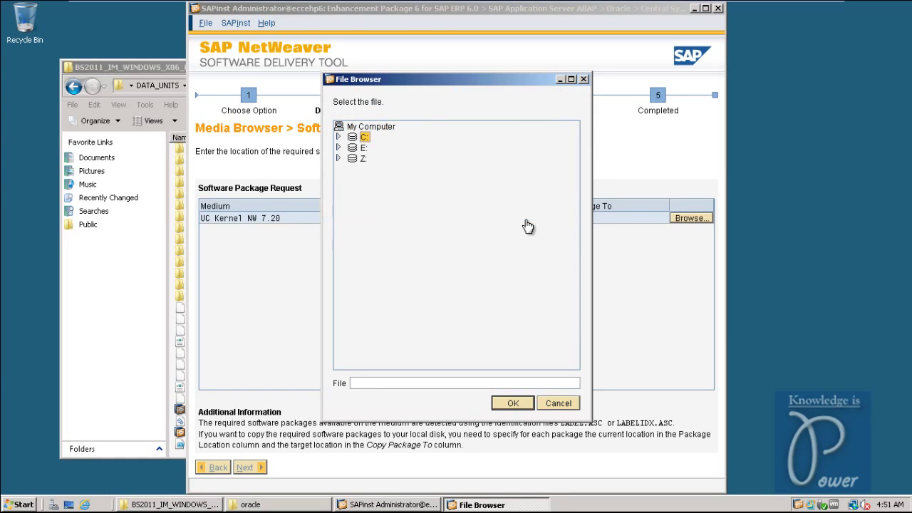
{"action": "left_click", "coordinate": [339, 148]}
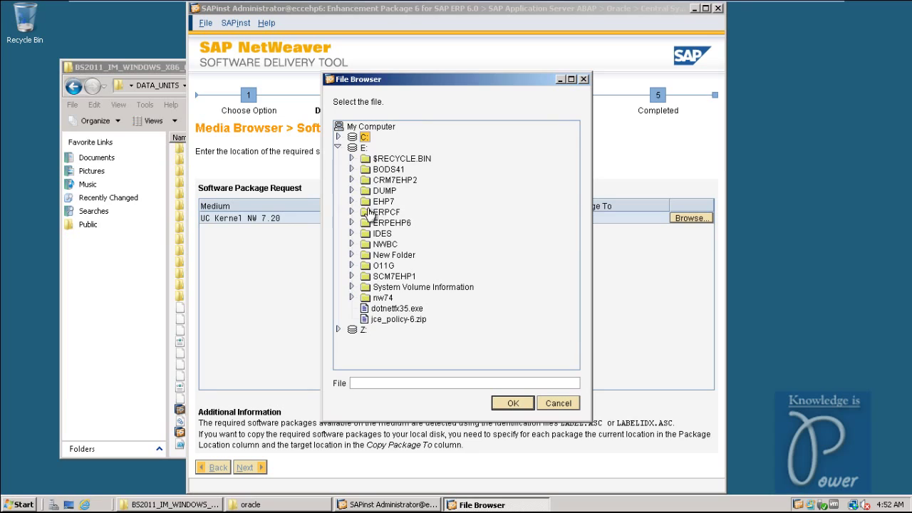
{"action": "left_click", "coordinate": [352, 223]}
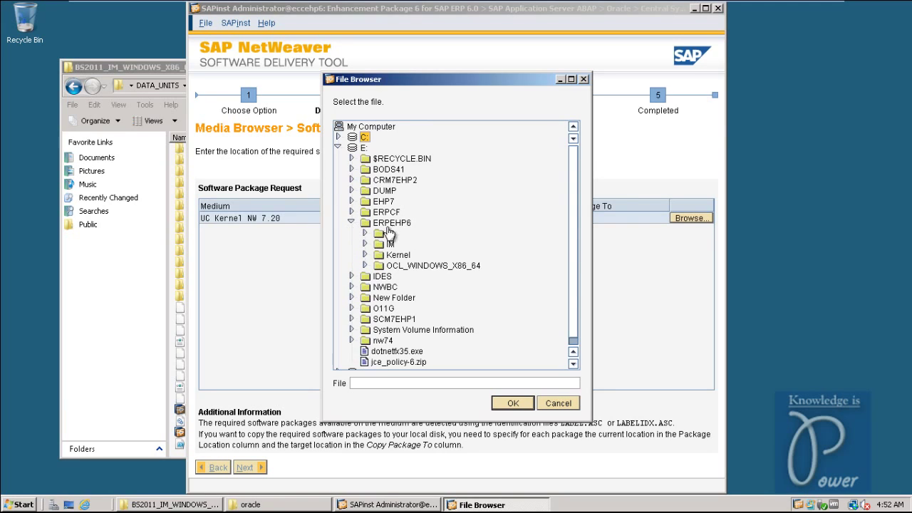
{"action": "left_click", "coordinate": [365, 256]}
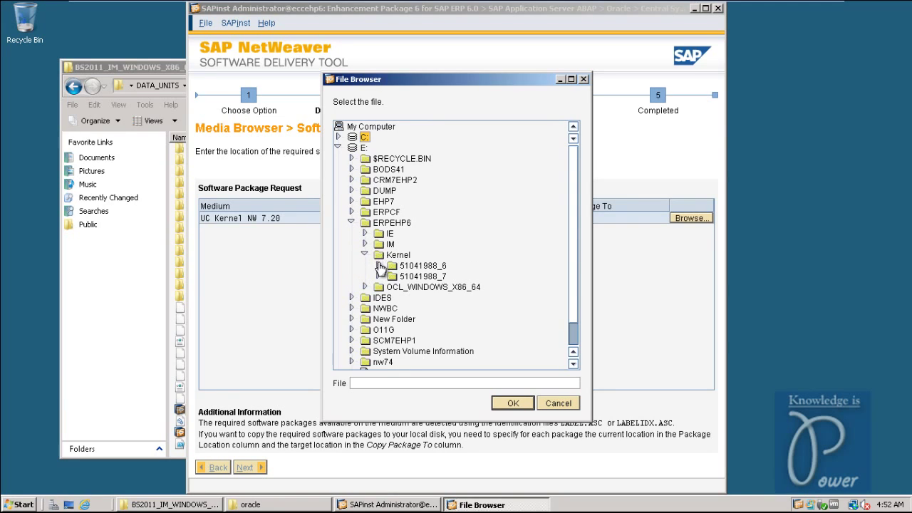
{"action": "left_click", "coordinate": [378, 266]}
{"action": "left_click", "coordinate": [391, 277]}
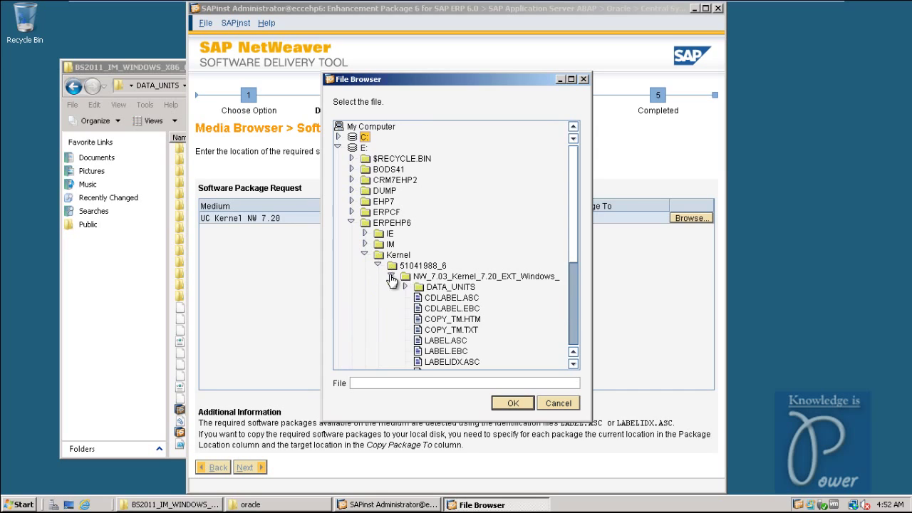
{"action": "left_click", "coordinate": [417, 278]}
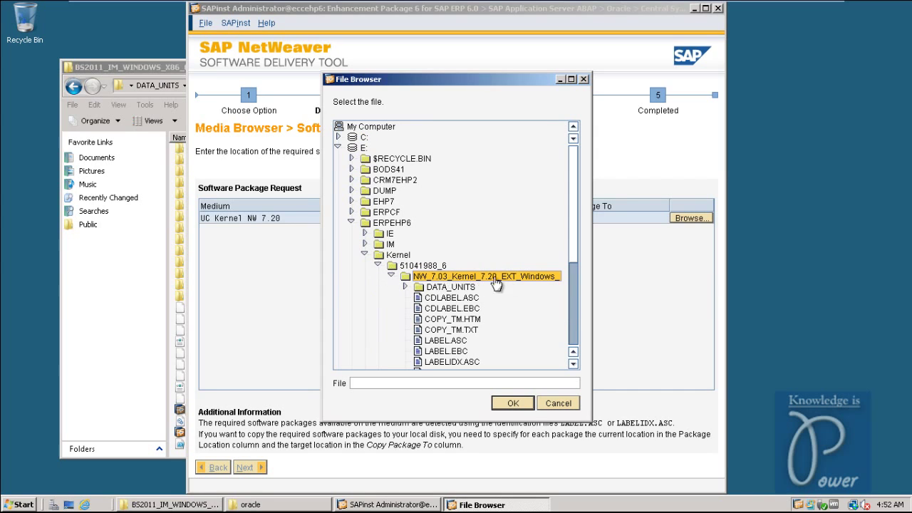
{"action": "left_click", "coordinate": [514, 404]}
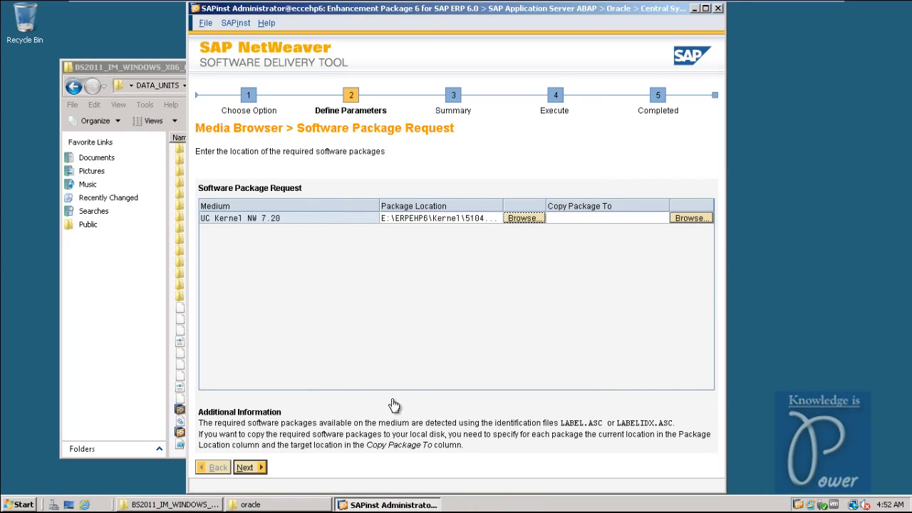
{"action": "left_click", "coordinate": [250, 467]}
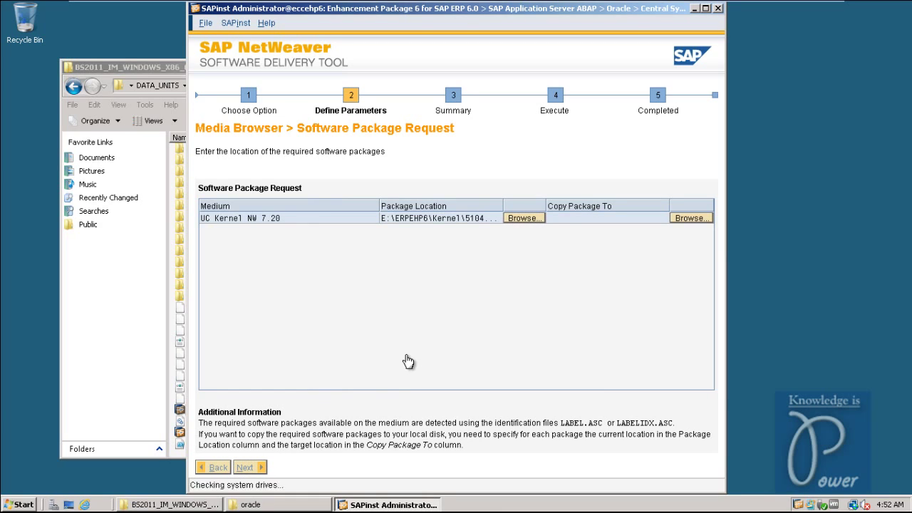
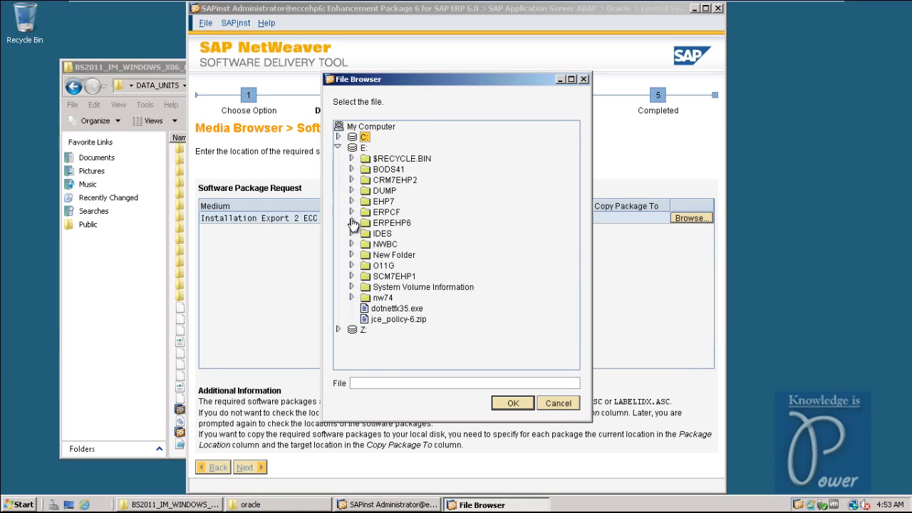
- Set the Installation Export 2 ECC package location to E:\ERPEHP6\IE\51044815_2 and submit it
{"action": "left_click", "coordinate": [351, 223]}
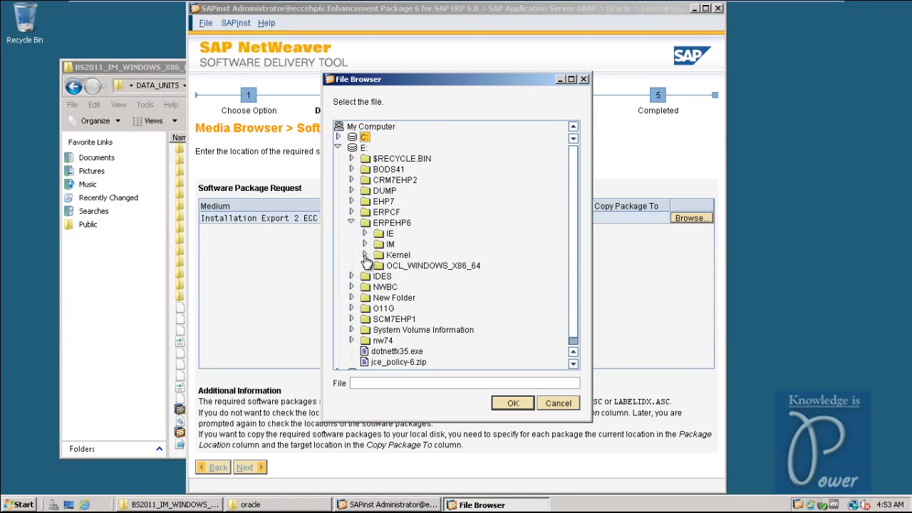
{"action": "left_click", "coordinate": [364, 234]}
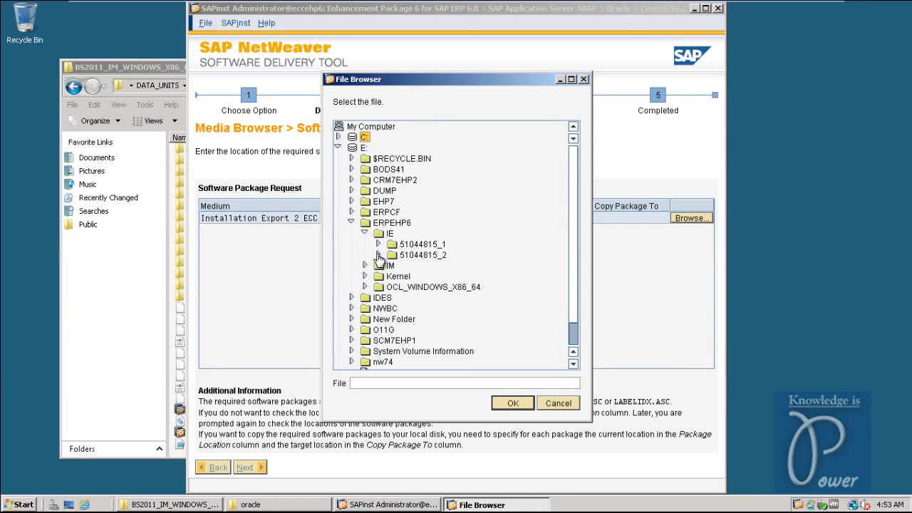
{"action": "left_click", "coordinate": [378, 255]}
{"action": "left_click", "coordinate": [407, 256]}
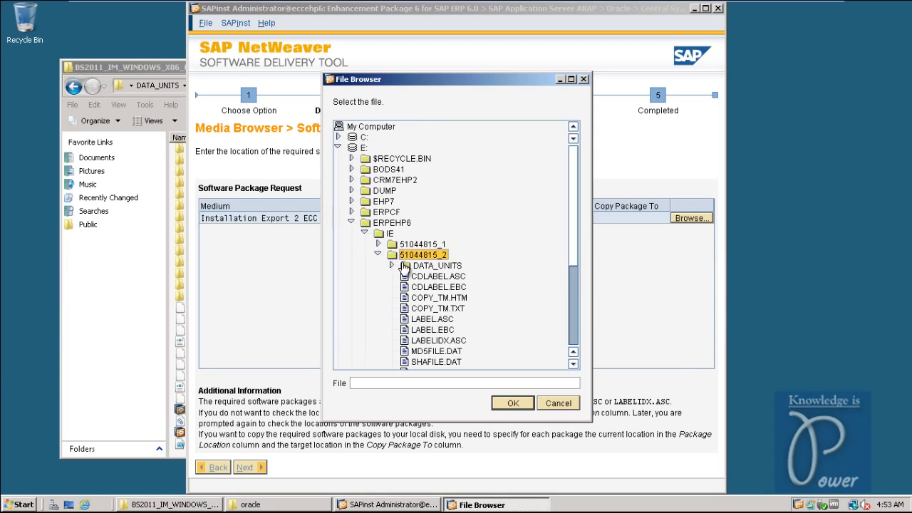
{"action": "left_click", "coordinate": [512, 403]}
{"action": "left_click", "coordinate": [246, 468]}
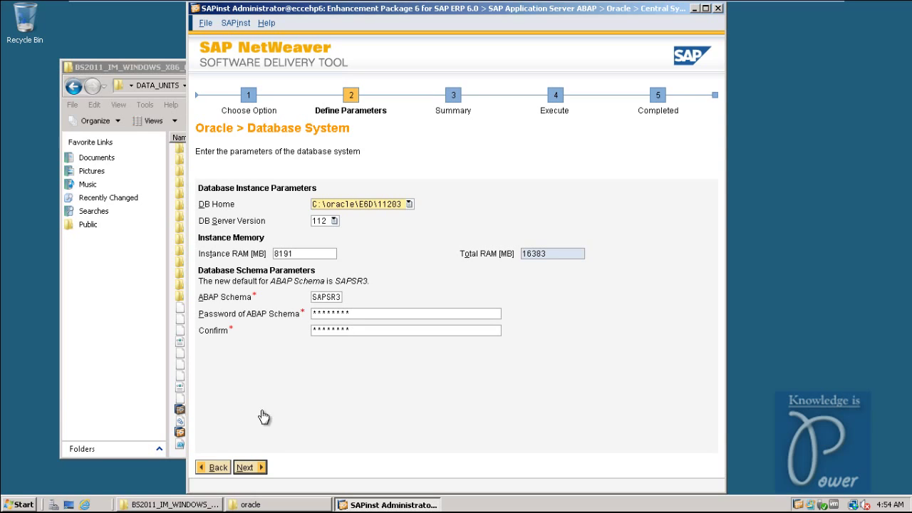
- Accept the Oracle database instance parameters and choose the drives for the mirrlogA/B redo log archives and the Oracle archives (oraarch)
{"action": "left_click", "coordinate": [242, 468]}
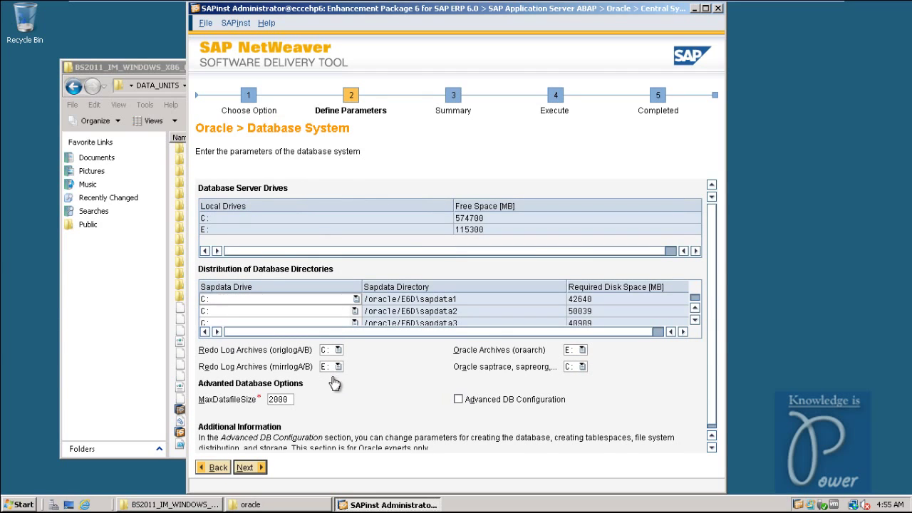
{"action": "left_click", "coordinate": [336, 367]}
{"action": "left_click", "coordinate": [325, 379]}
{"action": "left_click", "coordinate": [582, 350]}
{"action": "left_click", "coordinate": [572, 361]}
{"action": "left_click", "coordinate": [246, 469]}
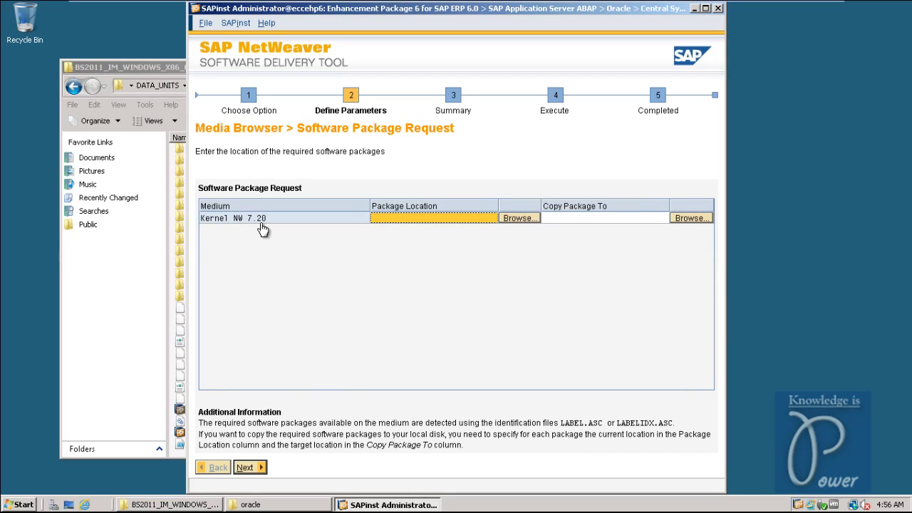
- Set the Kernel NW 7.20 package location to the NW_7.03_Kernel_7.20_EXT_Windows folder in E:\ERPEHP6\Kernel\51041988_7 and submit it
{"action": "left_click", "coordinate": [519, 218]}
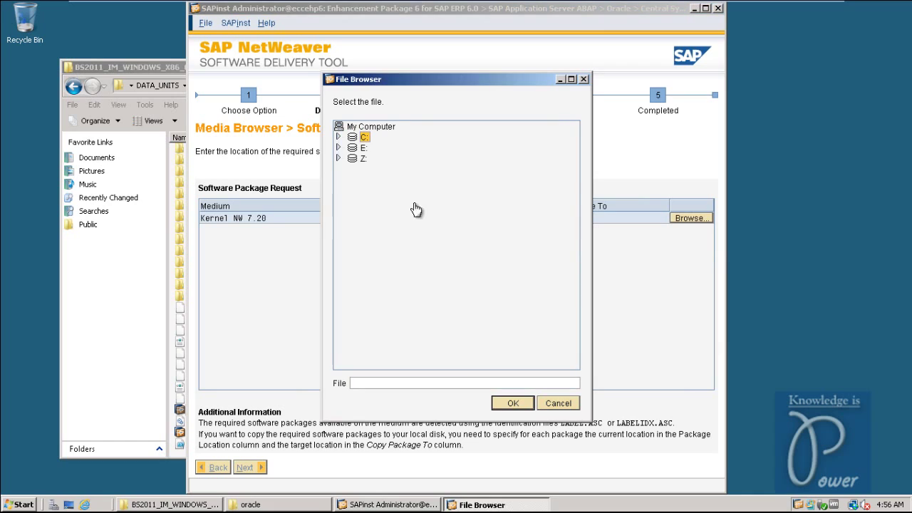
{"action": "left_click", "coordinate": [338, 147]}
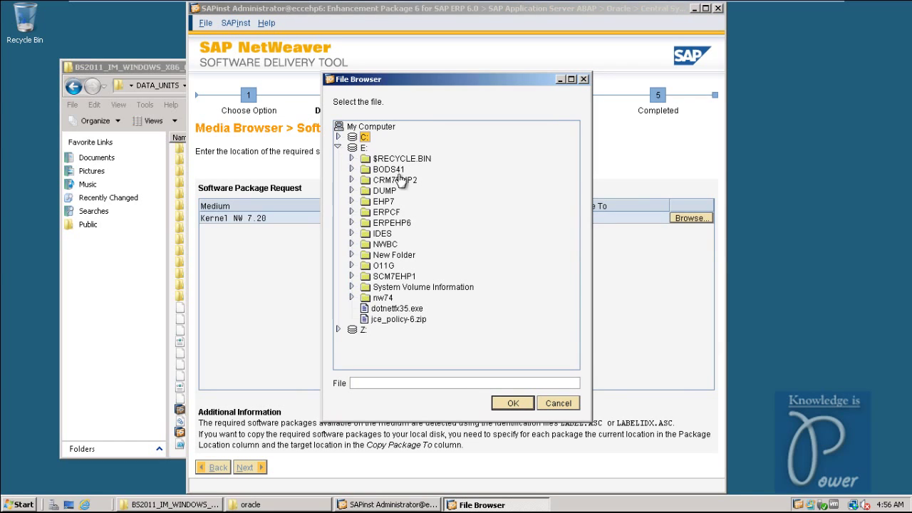
{"action": "left_click", "coordinate": [351, 223]}
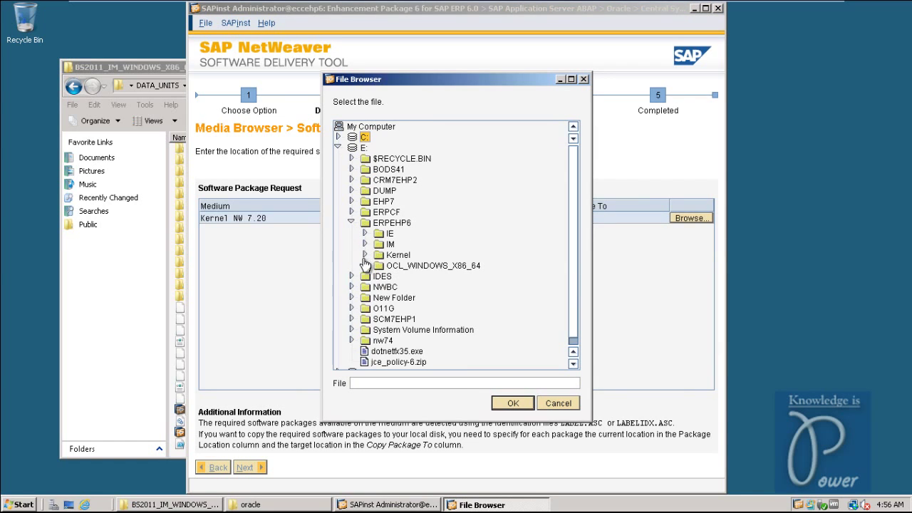
{"action": "left_click", "coordinate": [365, 255]}
{"action": "double_click", "coordinate": [405, 277]}
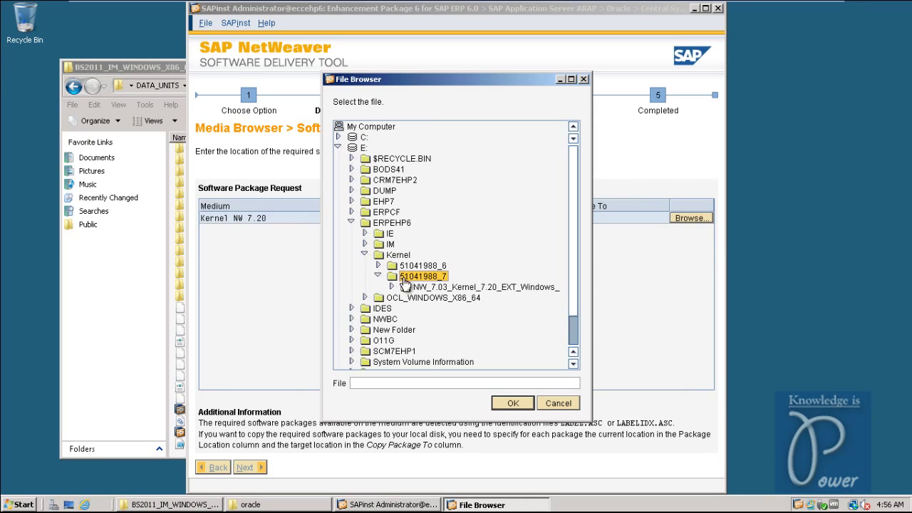
{"action": "left_click", "coordinate": [410, 287]}
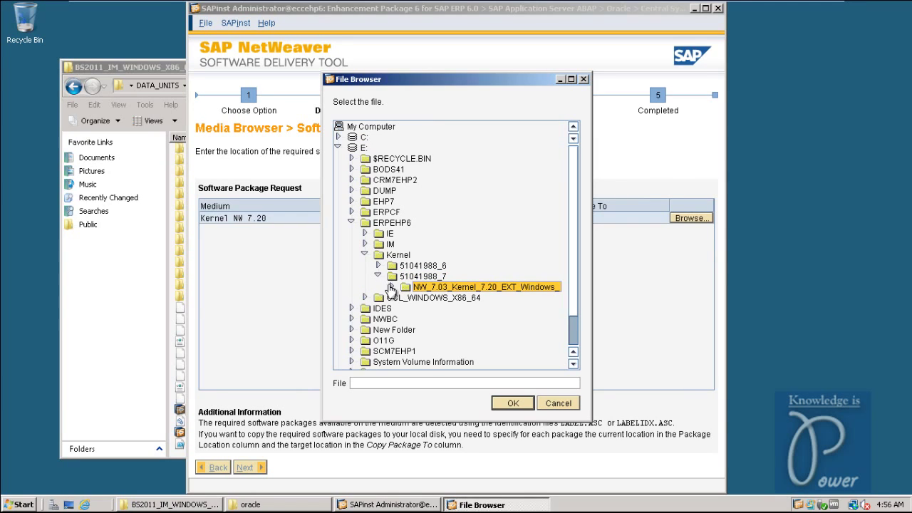
{"action": "left_click", "coordinate": [390, 287]}
{"action": "left_click", "coordinate": [518, 403]}
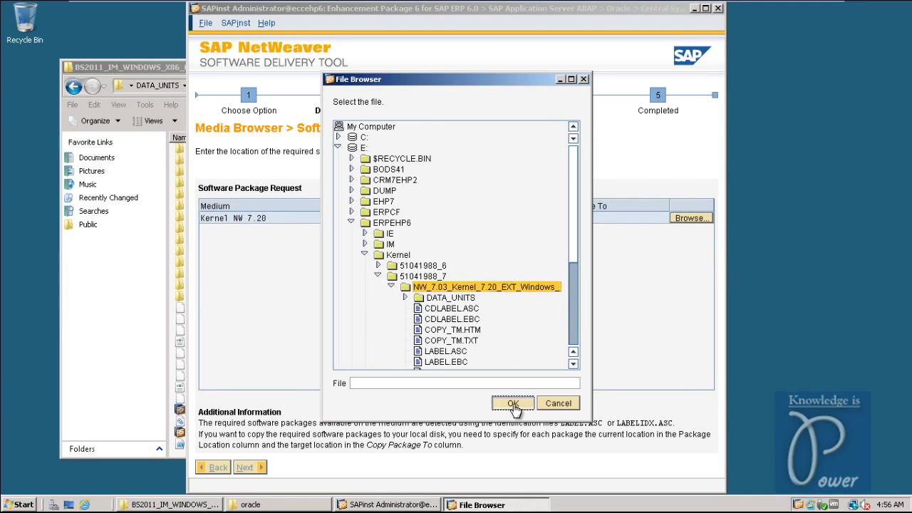
{"action": "left_click", "coordinate": [244, 468]}
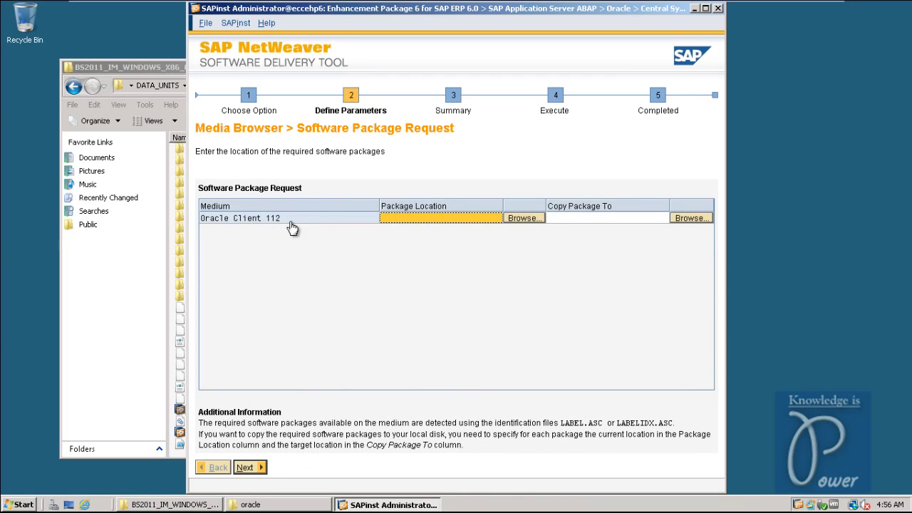
- Set the Oracle Client 112 package location to E:\ERPEHP6\OCL_WINDOWS_X86_64 and submit it
{"action": "left_click", "coordinate": [523, 221]}
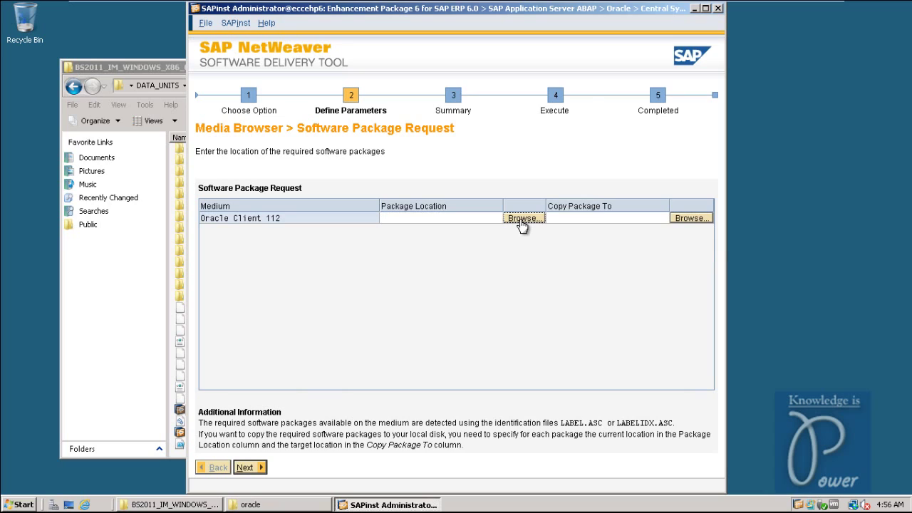
{"action": "left_click", "coordinate": [339, 149]}
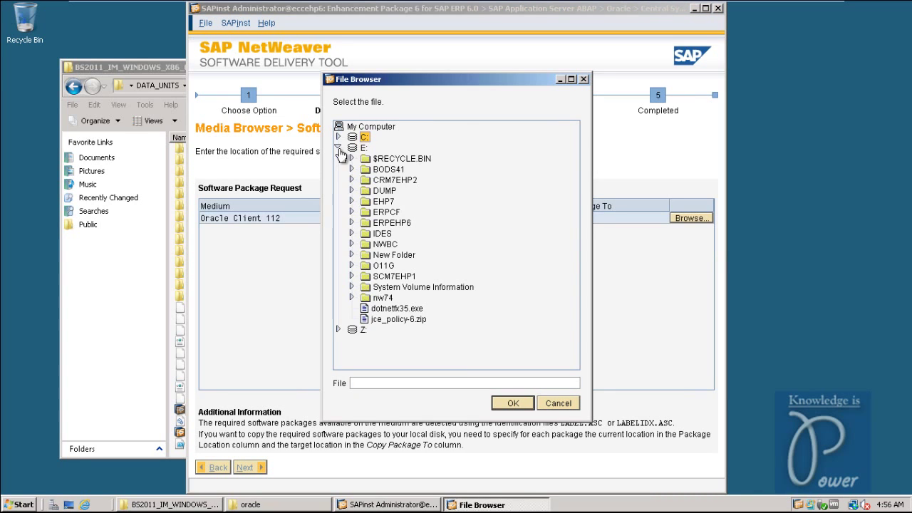
{"action": "left_click", "coordinate": [351, 223]}
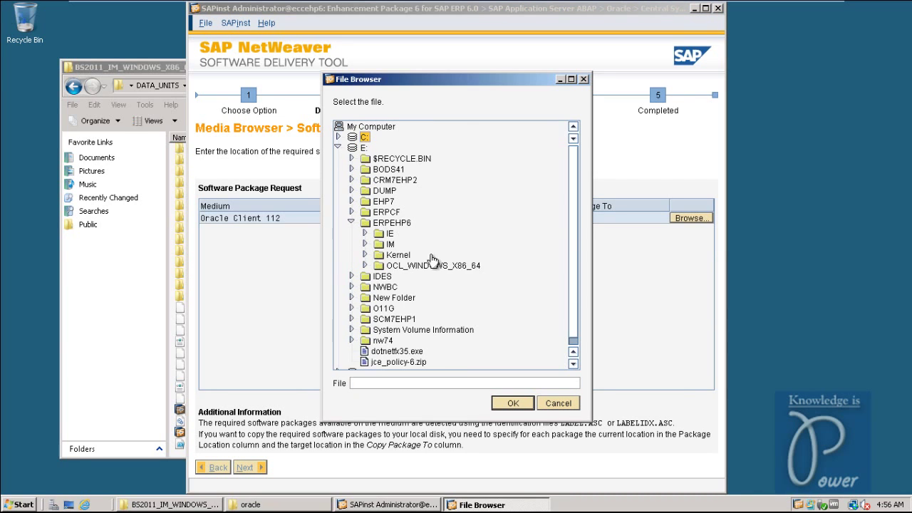
{"action": "left_click", "coordinate": [403, 266]}
{"action": "left_click", "coordinate": [364, 265]}
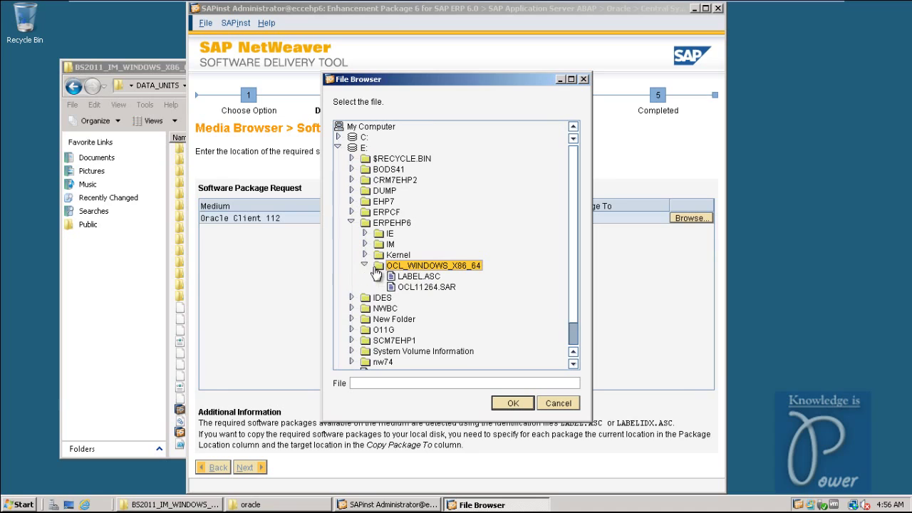
{"action": "left_click", "coordinate": [510, 404]}
{"action": "left_click", "coordinate": [247, 468]}
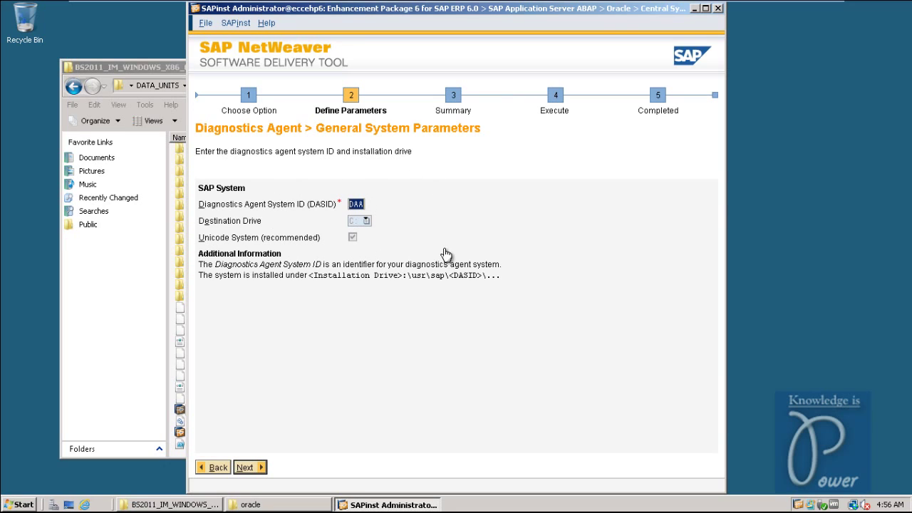
- Accept the Diagnostics Agent system ID DAA, agreeing to proceed despite the trusted-user requirement, and choose No SLD destination for the agent
{"action": "left_click", "coordinate": [245, 470]}
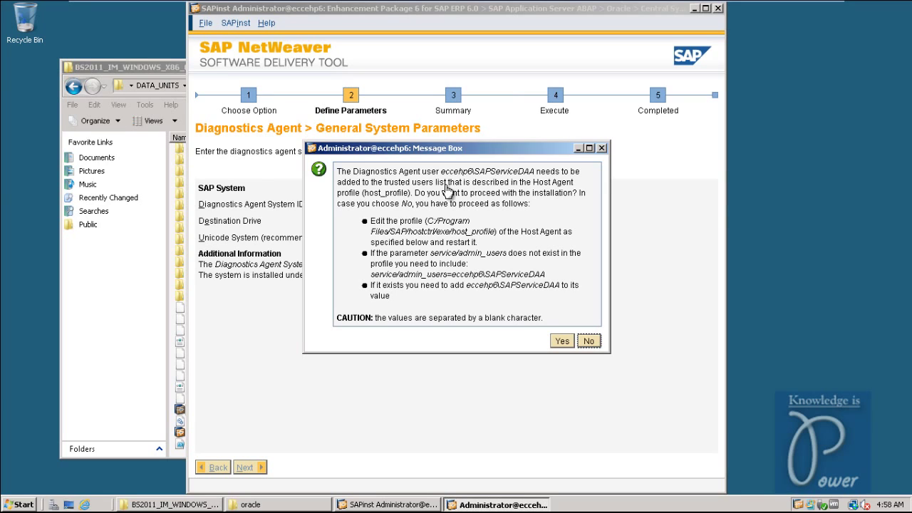
{"action": "left_click", "coordinate": [563, 342]}
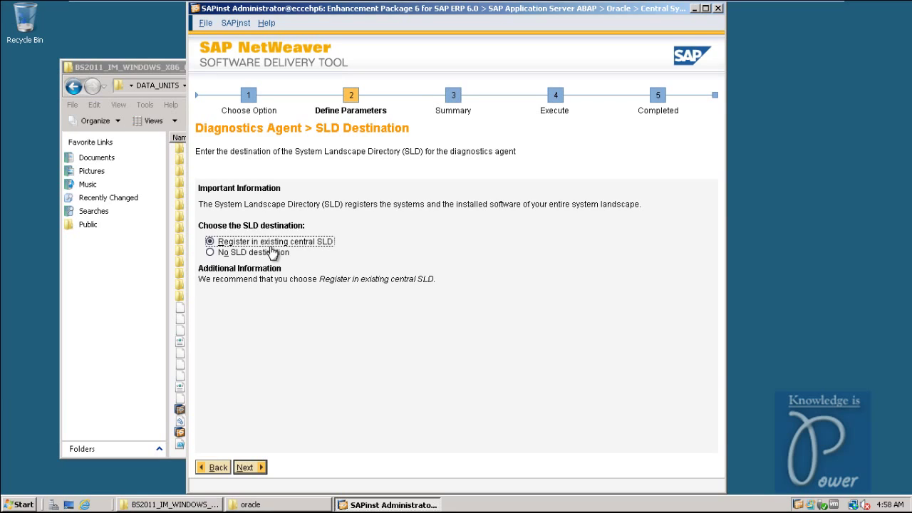
{"action": "left_click", "coordinate": [211, 255]}
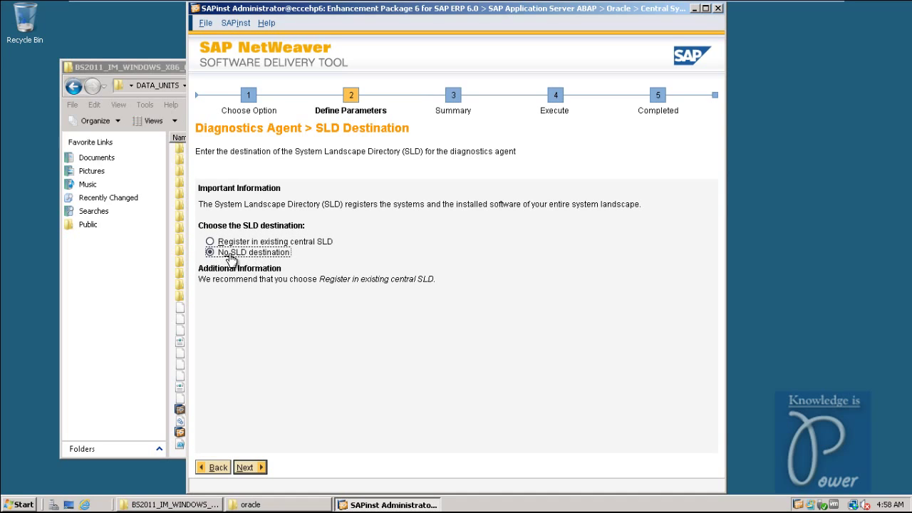
{"action": "left_click", "coordinate": [245, 468]}
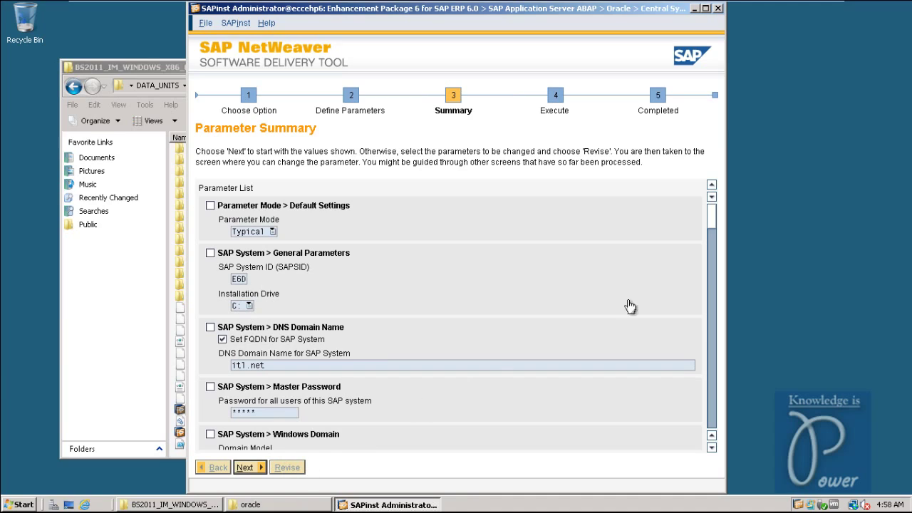
- Review the parameter summary through to the Unpack Archives section without revising anything and start the installation
{"action": "scroll", "coordinate": [717, 245], "scroll_direction": "down", "scroll_amount": 5}
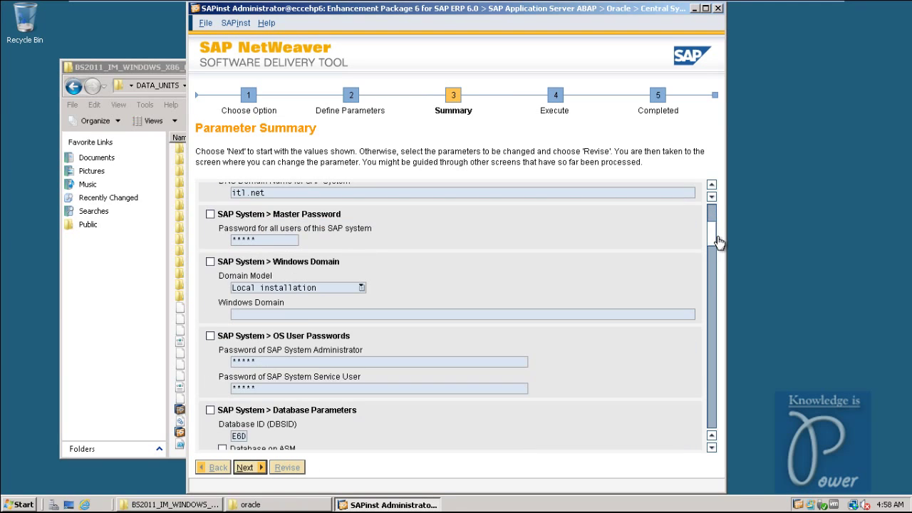
{"action": "scroll", "coordinate": [722, 256], "scroll_direction": "down", "scroll_amount": 3}
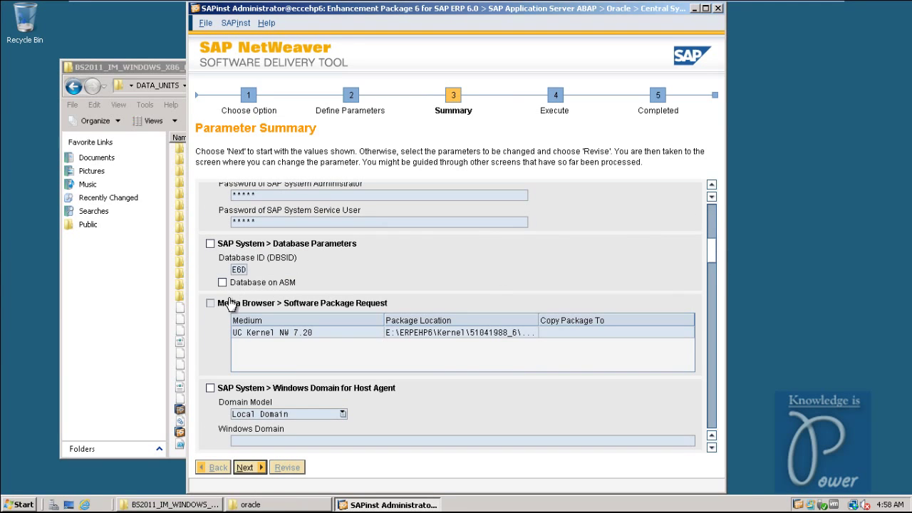
{"action": "left_click", "coordinate": [210, 244]}
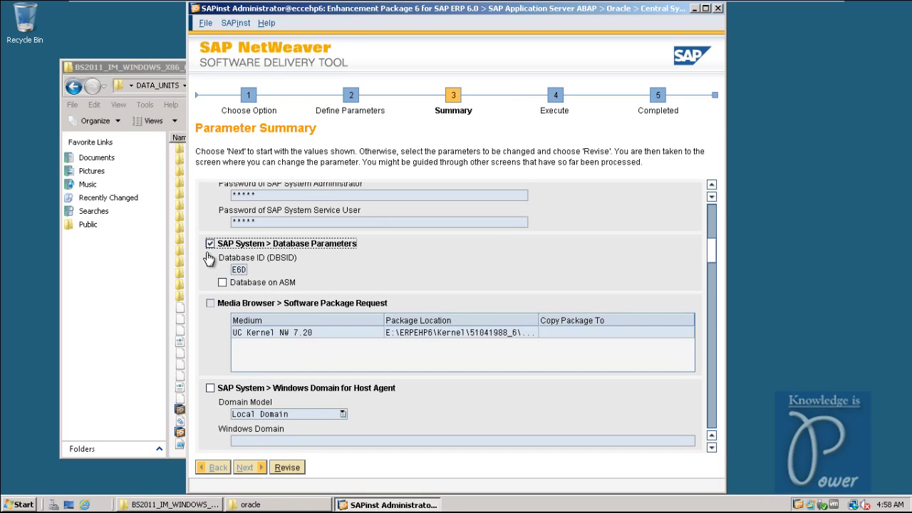
{"action": "left_click", "coordinate": [210, 244]}
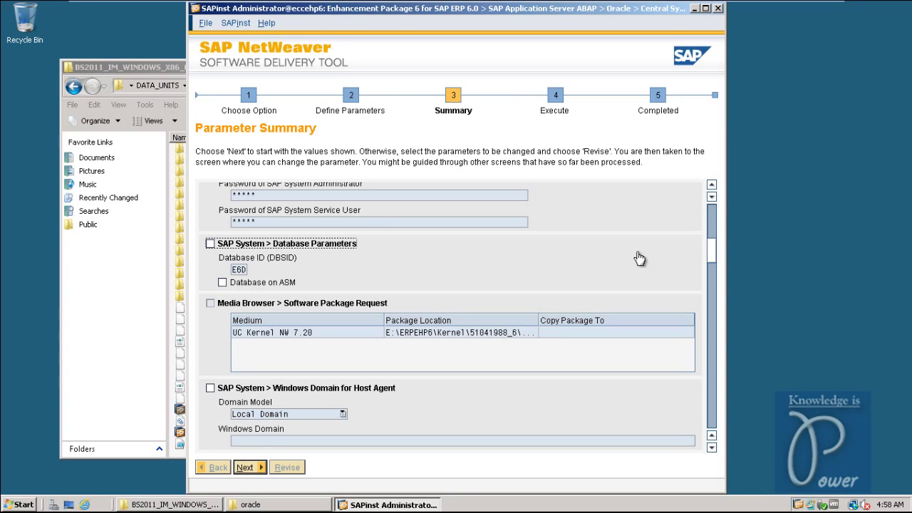
{"action": "scroll", "coordinate": [715, 269], "scroll_direction": "down", "scroll_amount": 1}
{"action": "left_click_drag", "start_coordinate": [715, 269], "coordinate": [715, 440]}
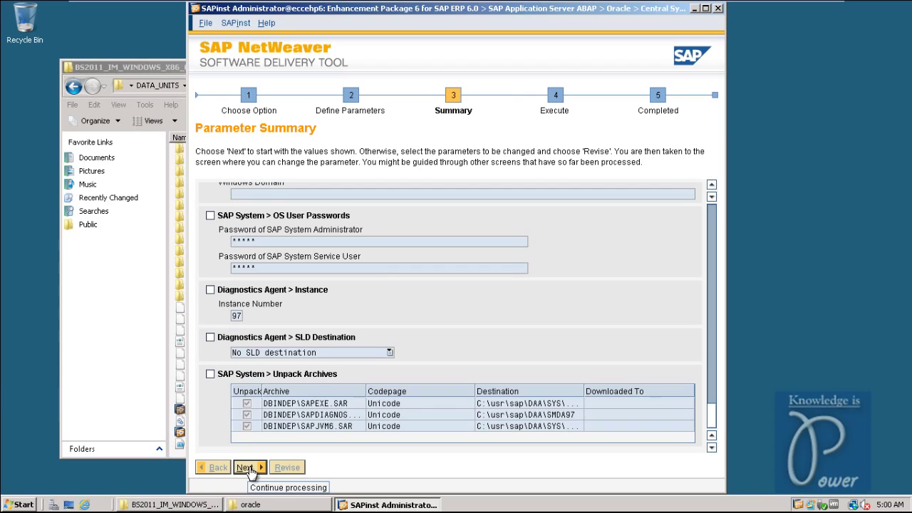
{"action": "left_click", "coordinate": [246, 467]}
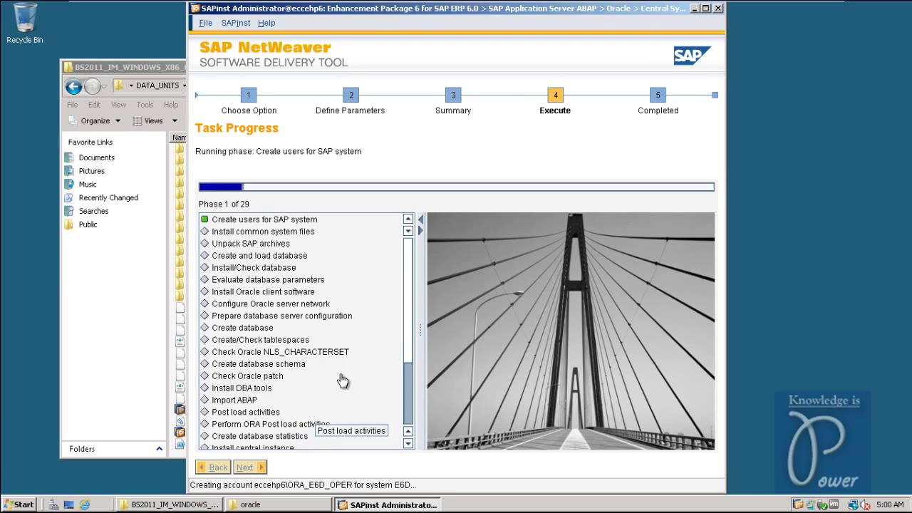
{"action": "scroll", "coordinate": [407, 328], "scroll_direction": "down", "scroll_amount": 3}
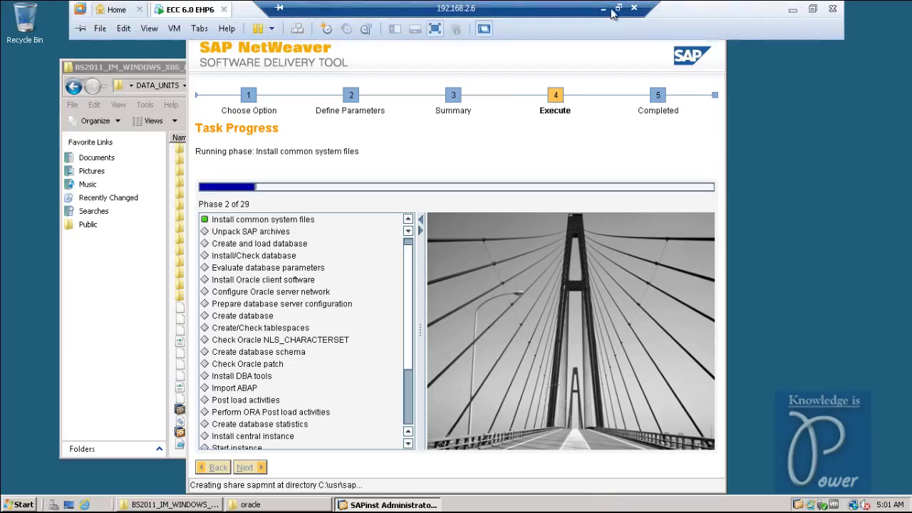
- Minimize the remote desktop session, switch to Google Chrome on the local machine and open punarvasi.com
{"action": "left_click", "coordinate": [603, 9]}
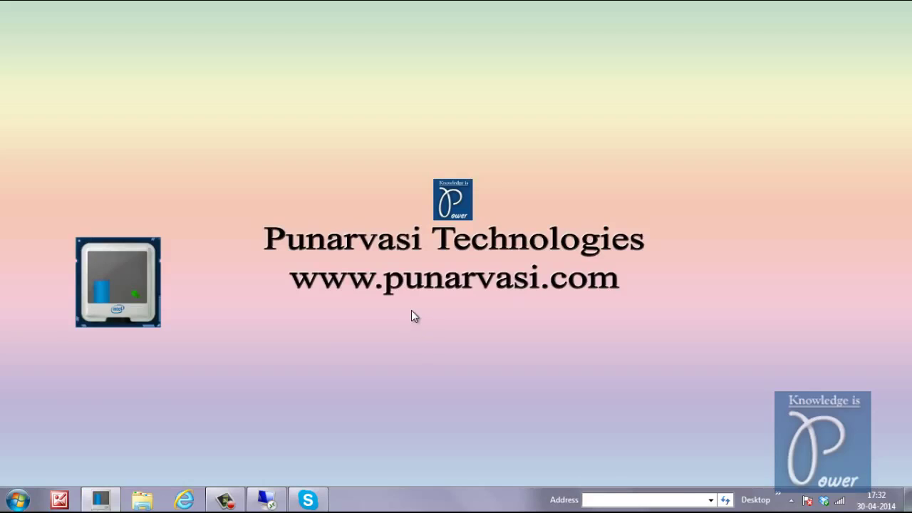
{"action": "left_click", "coordinate": [18, 499]}
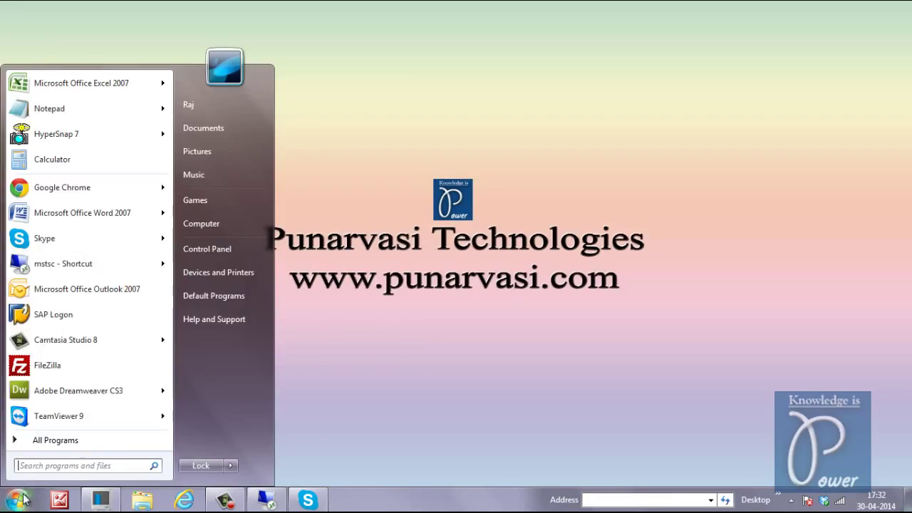
{"action": "left_click", "coordinate": [67, 191]}
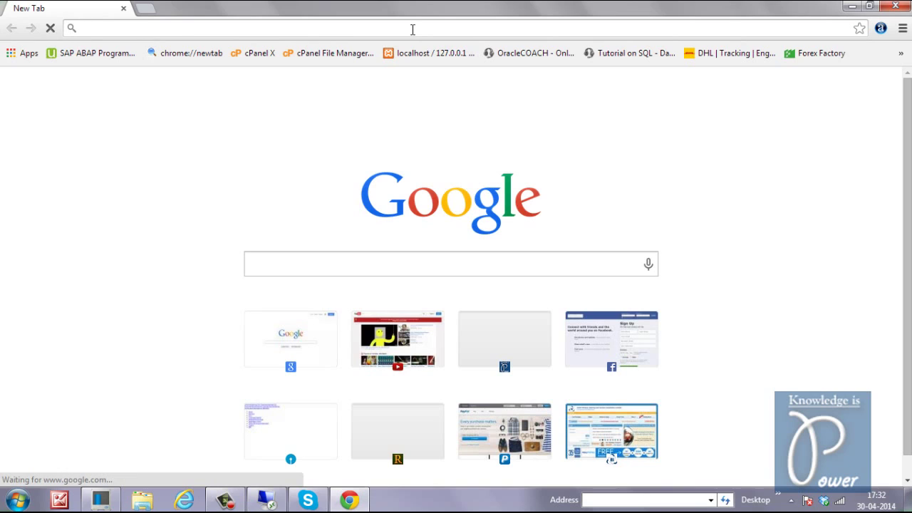
{"action": "type", "text": "puna"}
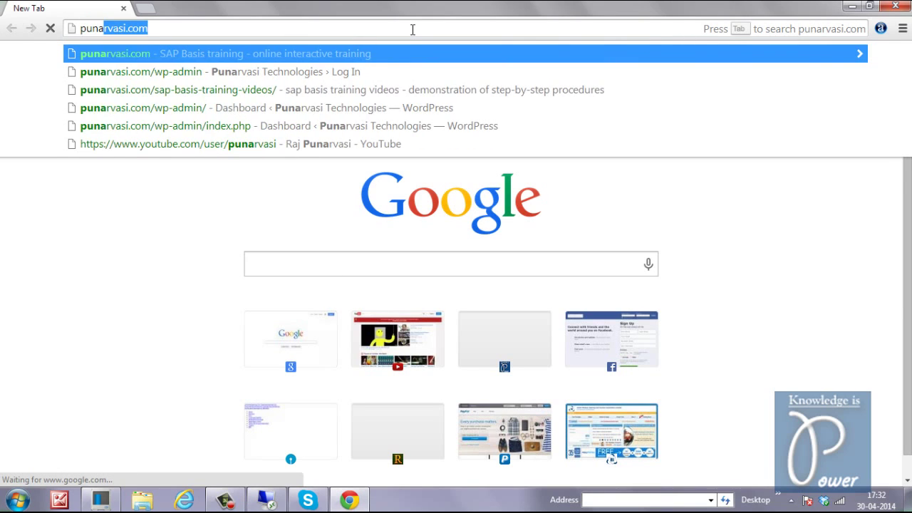
{"action": "key", "text": "Return"}
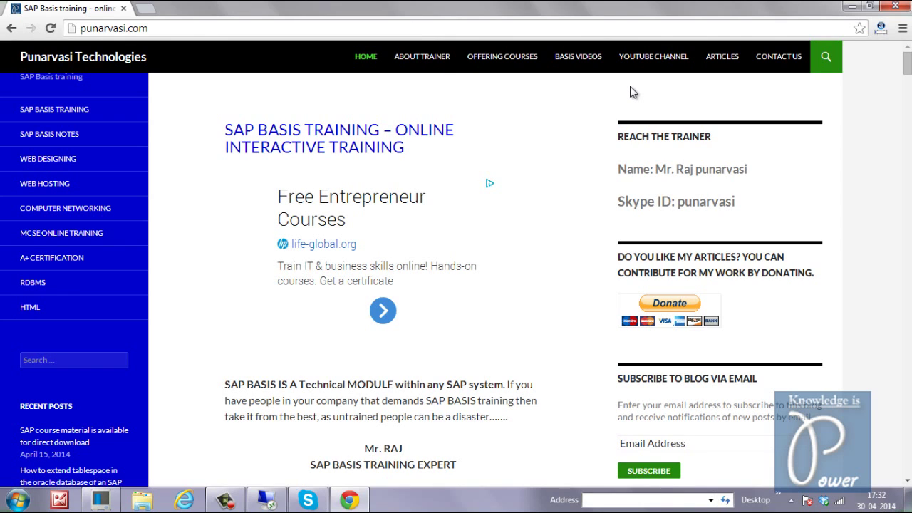
- Open the Basis Videos page and examine its course description, video title list and subscription details
{"action": "left_click", "coordinate": [574, 60]}
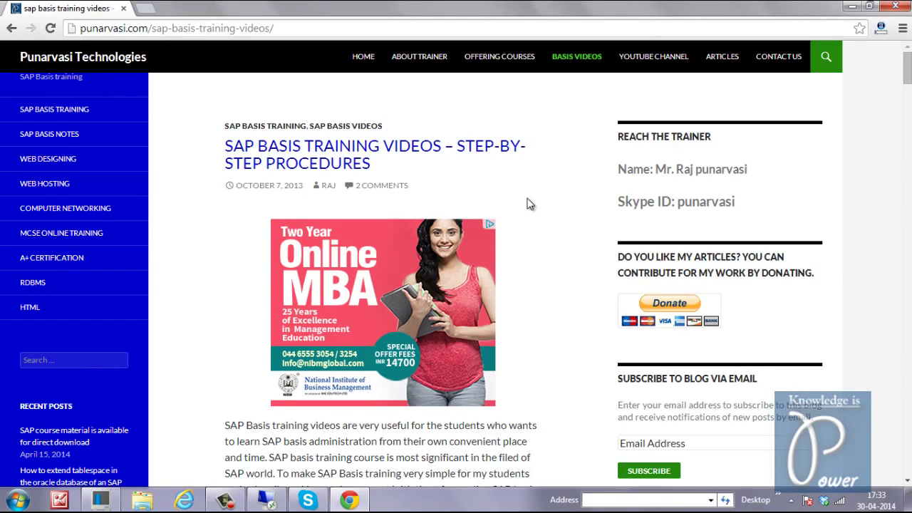
{"action": "scroll", "coordinate": [528, 204], "scroll_direction": "down", "scroll_amount": 8}
{"action": "scroll", "coordinate": [524, 193], "scroll_direction": "up", "scroll_amount": 8}
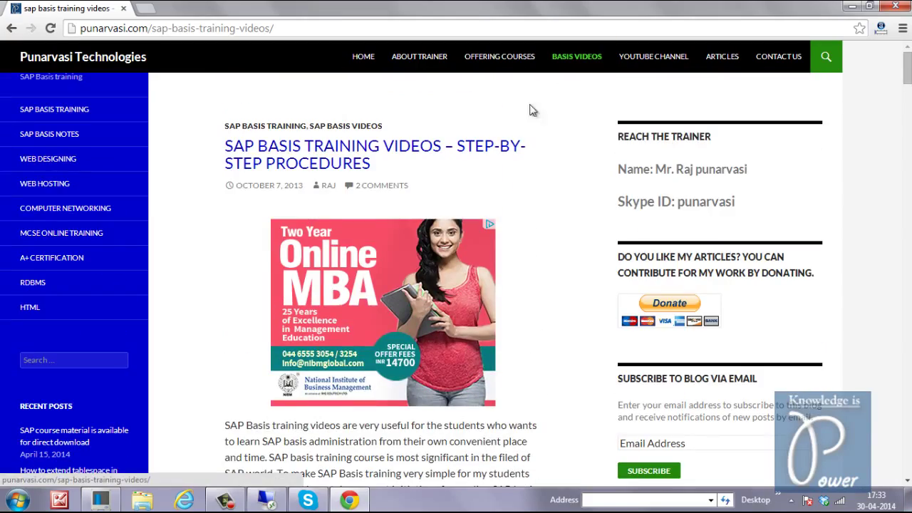
{"action": "scroll", "coordinate": [531, 114], "scroll_direction": "down", "scroll_amount": 7}
{"action": "scroll", "coordinate": [461, 221], "scroll_direction": "down", "scroll_amount": 4}
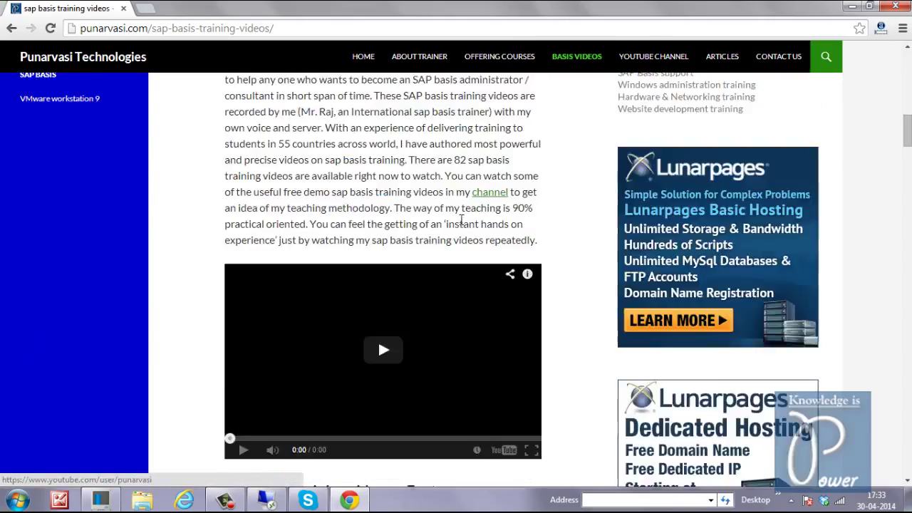
{"action": "scroll", "coordinate": [462, 221], "scroll_direction": "down", "scroll_amount": 12}
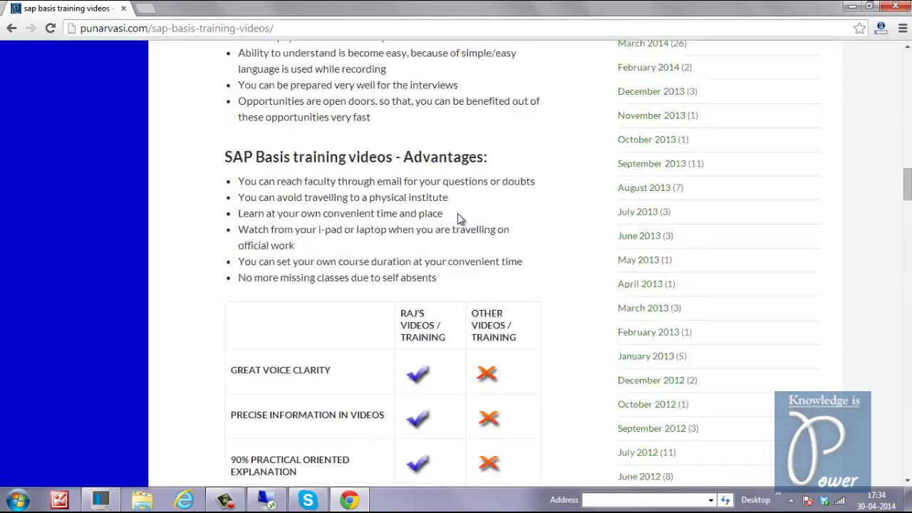
{"action": "scroll", "coordinate": [458, 213], "scroll_direction": "down", "scroll_amount": 10}
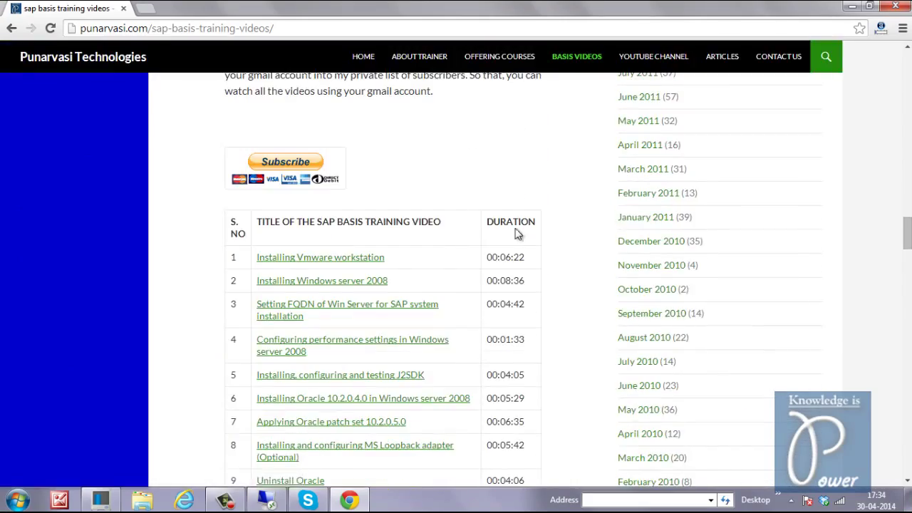
{"action": "scroll", "coordinate": [515, 234], "scroll_direction": "down", "scroll_amount": 20}
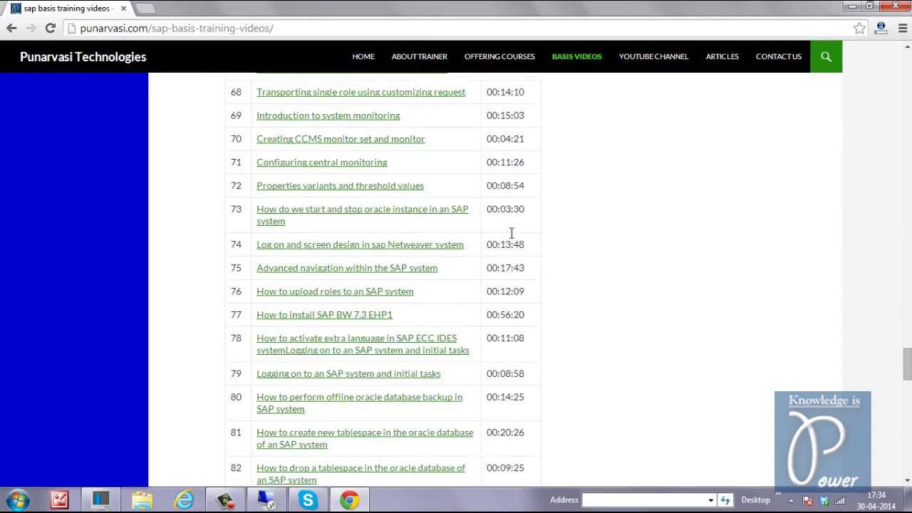
{"action": "scroll", "coordinate": [511, 234], "scroll_direction": "down", "scroll_amount": 8}
{"action": "scroll", "coordinate": [511, 238], "scroll_direction": "up", "scroll_amount": 5}
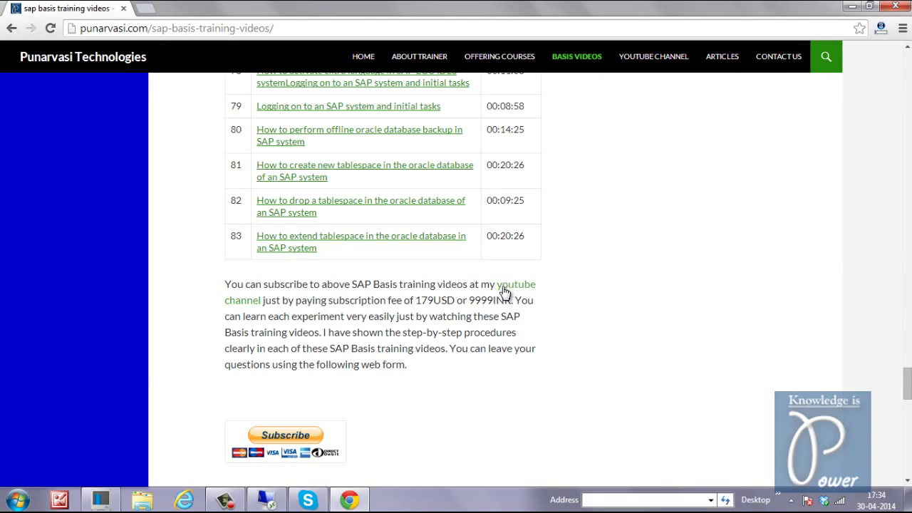
- Check the subscription section below the Basis Videos list and open youtube.com/punarvasi in a new browser tab
{"action": "scroll", "coordinate": [470, 308], "scroll_direction": "down", "scroll_amount": 2}
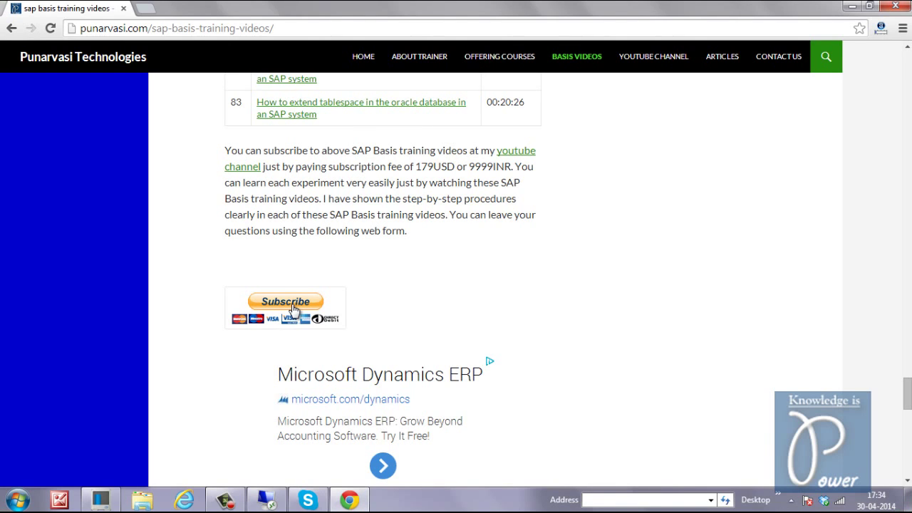
{"action": "scroll", "coordinate": [466, 240], "scroll_direction": "up", "scroll_amount": 4}
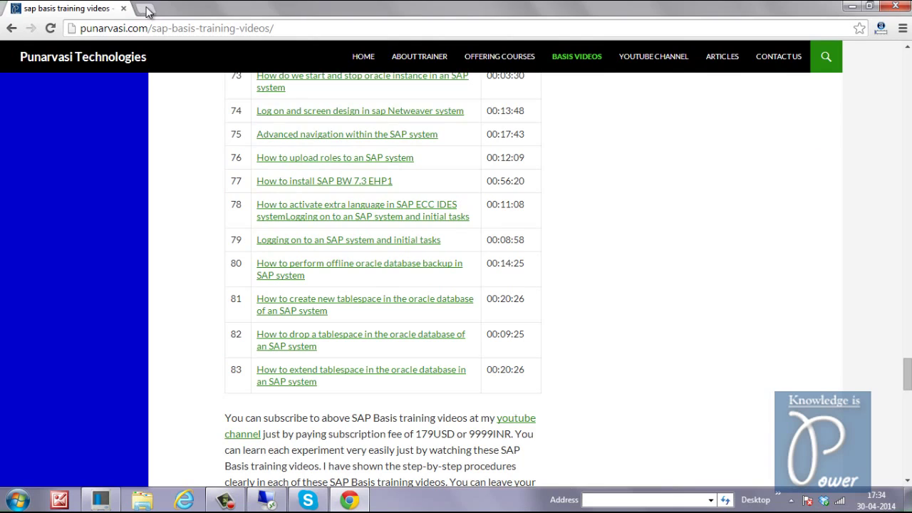
{"action": "left_click", "coordinate": [146, 10]}
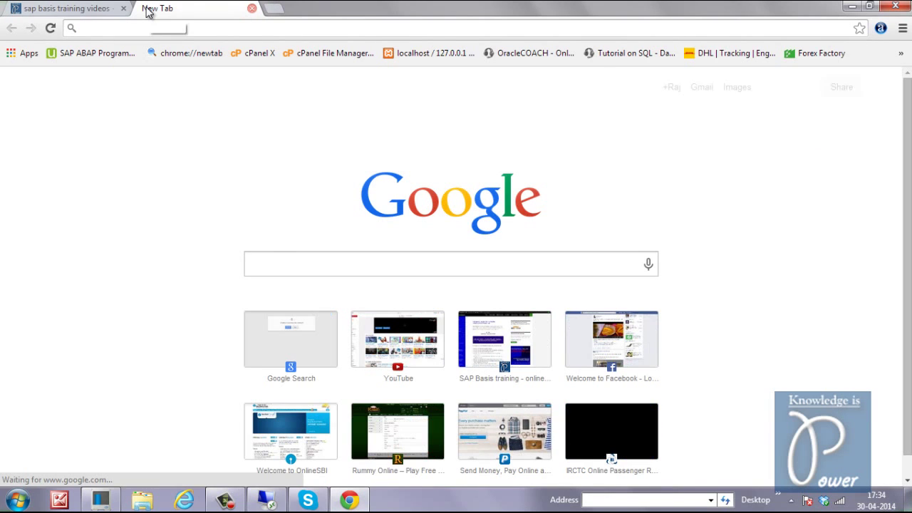
{"action": "type", "text": "you"}
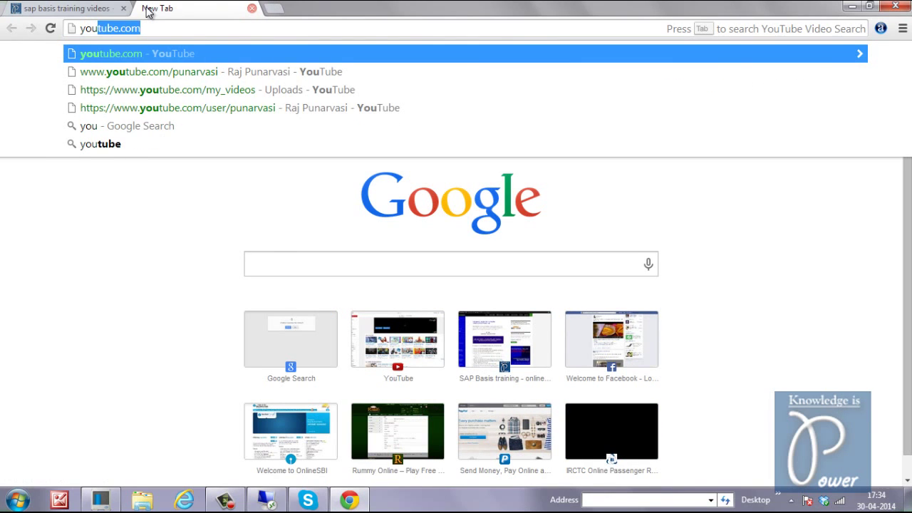
{"action": "key", "text": "End"}
{"action": "type", "text": "/pu"}
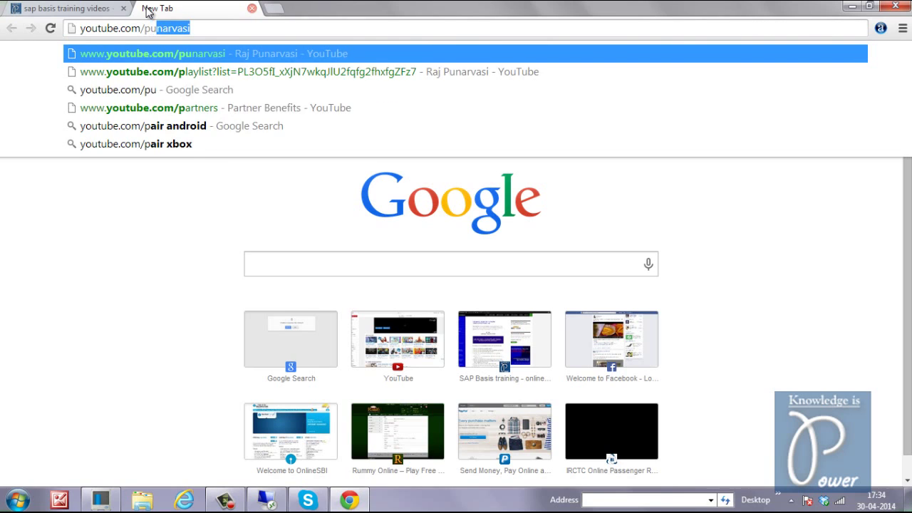
{"action": "type", "text": "na"}
{"action": "key", "text": "Return"}
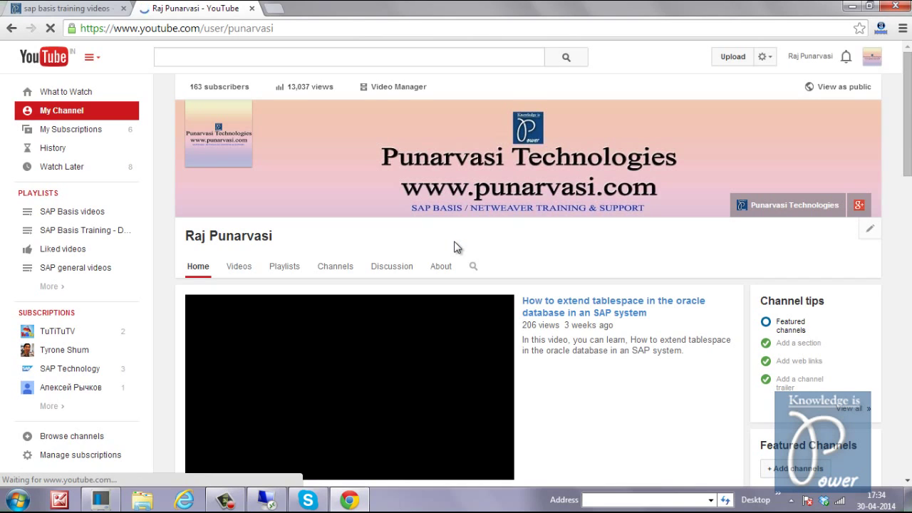
- Look through the channel's SAP Basis Training demo videos and popular uploads, and view the channel as public
{"action": "scroll", "coordinate": [458, 249], "scroll_direction": "down", "scroll_amount": 2}
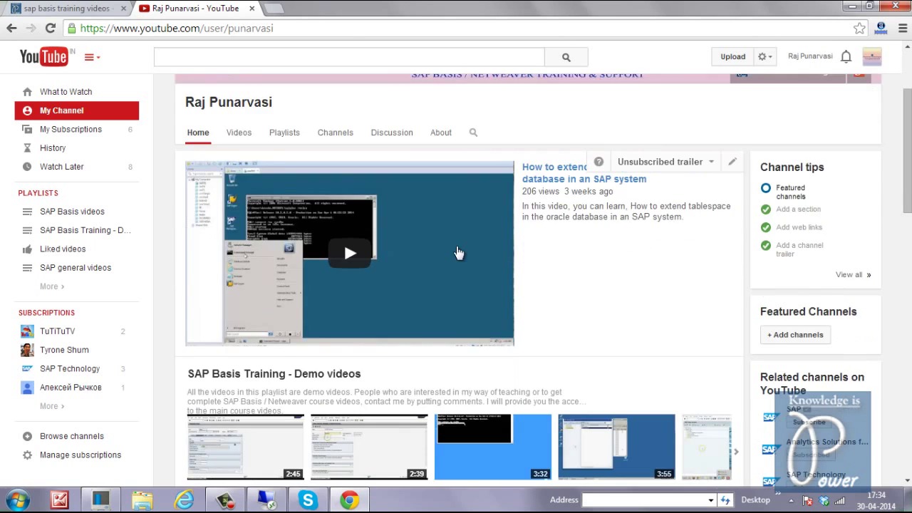
{"action": "scroll", "coordinate": [459, 253], "scroll_direction": "down", "scroll_amount": 2}
{"action": "scroll", "coordinate": [430, 223], "scroll_direction": "up", "scroll_amount": 3}
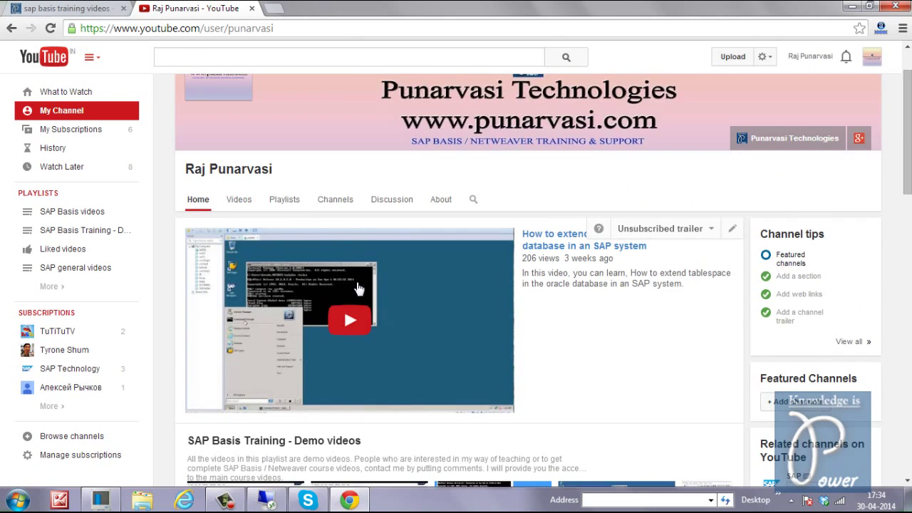
{"action": "scroll", "coordinate": [381, 299], "scroll_direction": "down", "scroll_amount": 4}
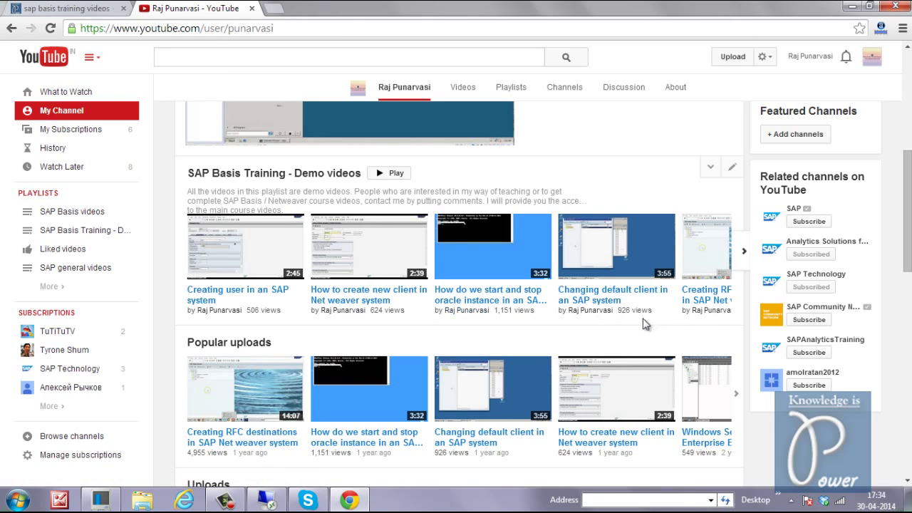
{"action": "left_click", "coordinate": [574, 299]}
{"action": "scroll", "coordinate": [565, 321], "scroll_direction": "up", "scroll_amount": 3}
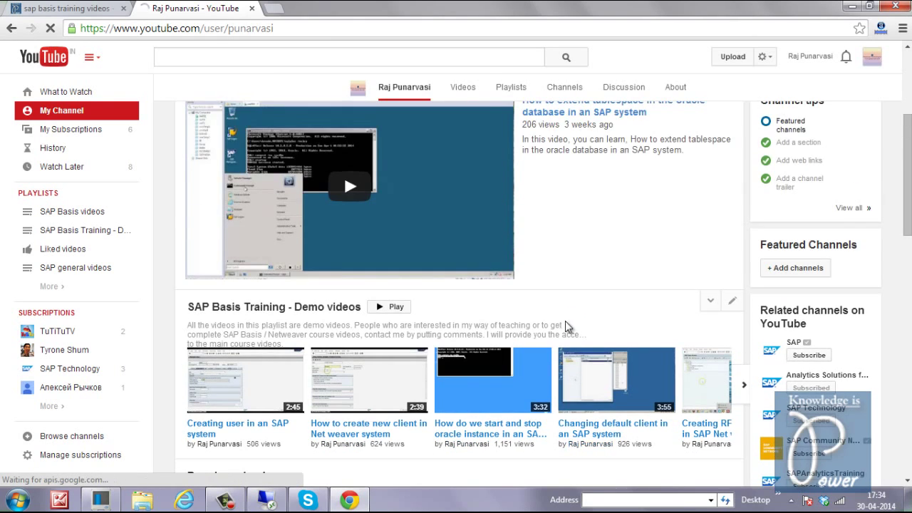
{"action": "scroll", "coordinate": [568, 337], "scroll_direction": "up", "scroll_amount": 2}
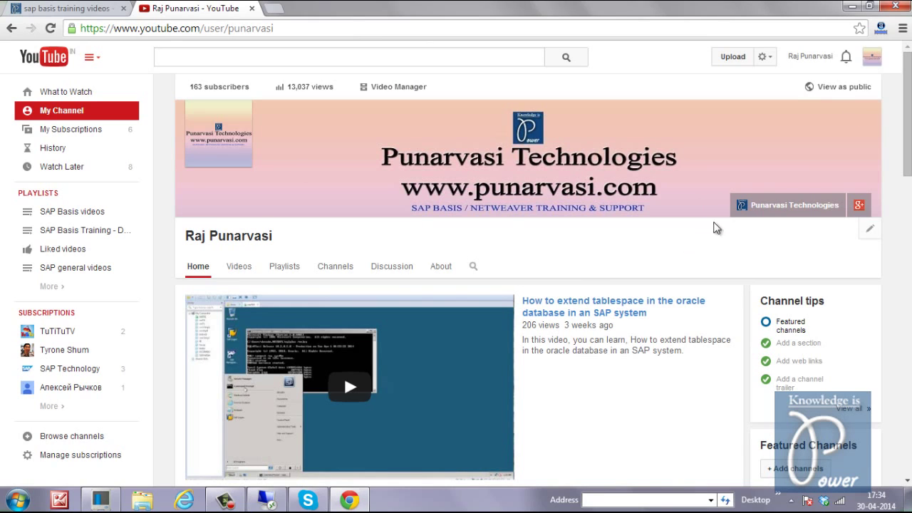
{"action": "left_click", "coordinate": [835, 90]}
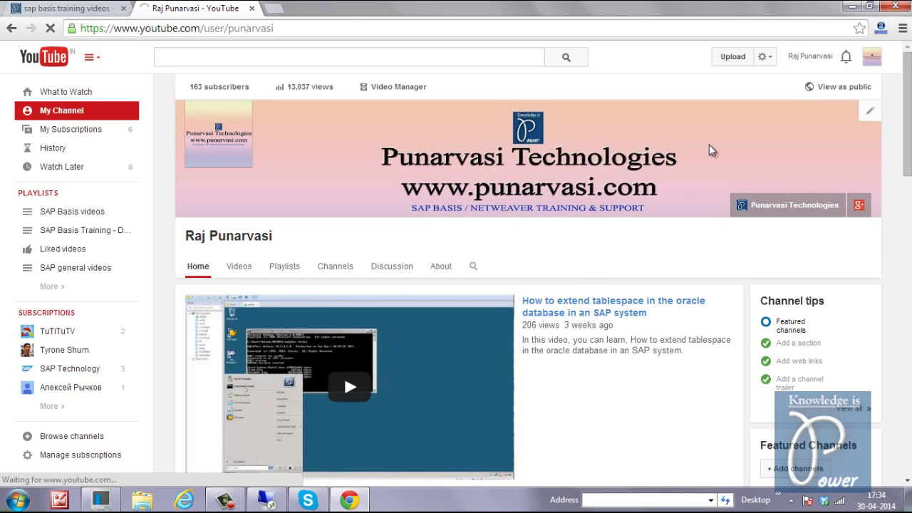